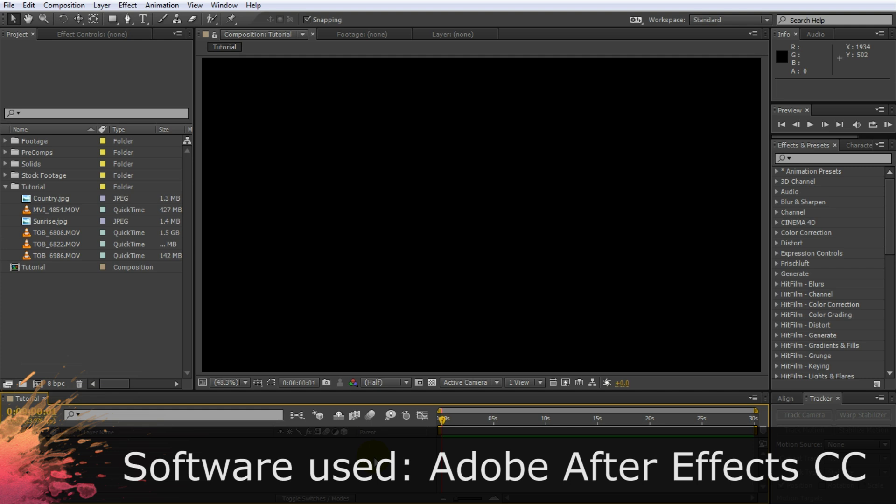
# Step: Add Sunrise.jpg to the Tutorial composition as a layer, with the current time at 0:00:00:00
pyautogui.moveTo(443, 419); pyautogui.dragTo(425, 441)
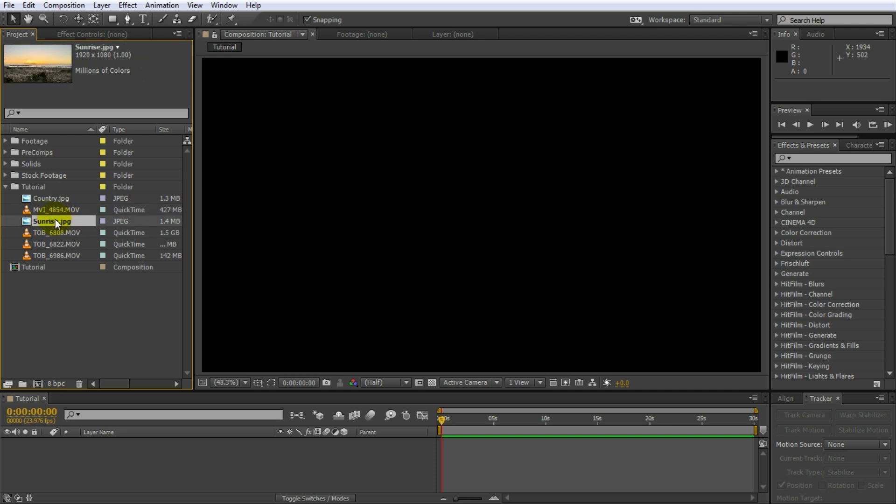
pyautogui.moveTo(55, 222); pyautogui.dragTo(136, 456)
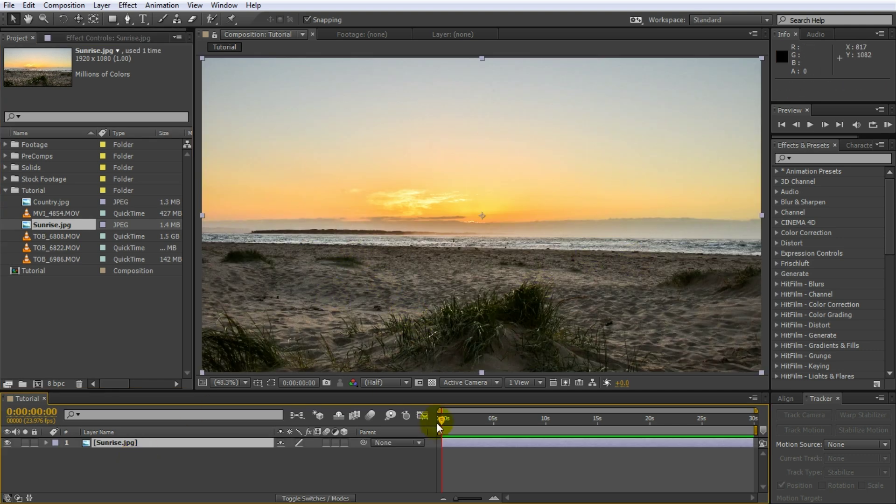
pyautogui.moveTo(441, 421)
pyautogui.mouseDown()
pyautogui.moveTo(741, 430)
pyautogui.moveTo(442, 436)
pyautogui.mouseUp()
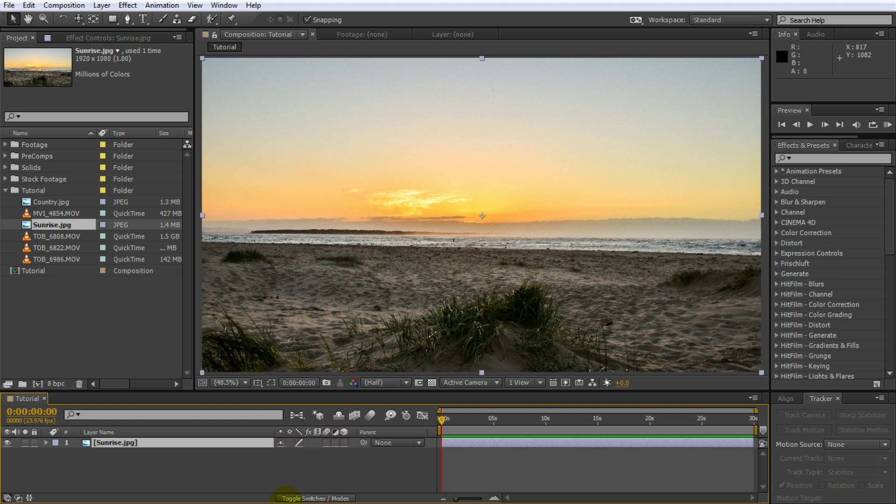
# Step: Turn the Sunrise.jpg layer into a 3D layer using its layer switch
pyautogui.click(334, 499)
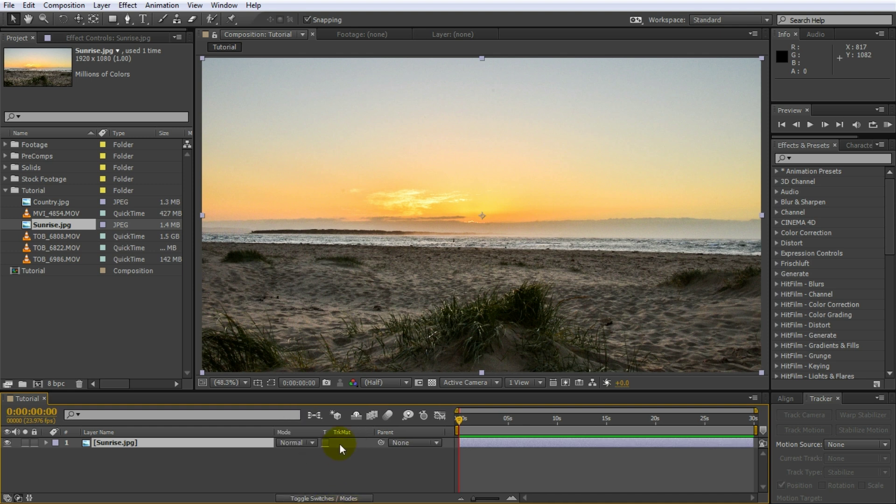
pyautogui.click(350, 499)
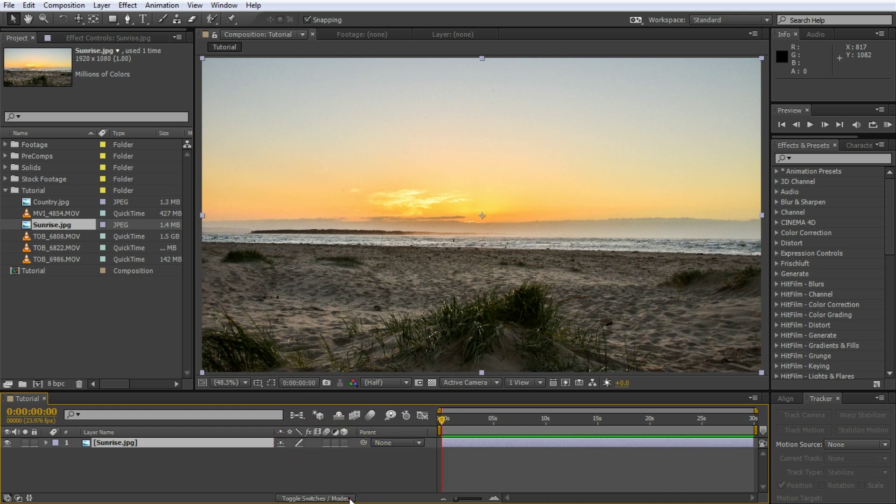
pyautogui.click(345, 443)
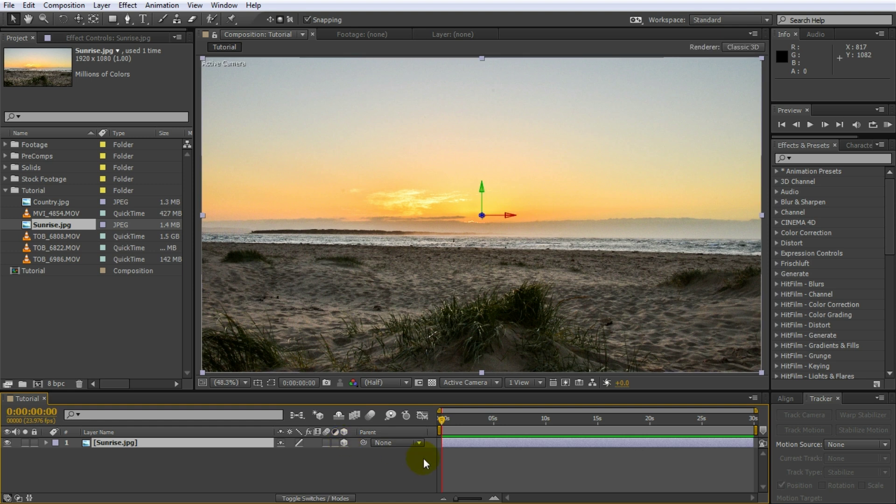
pyautogui.moveTo(446, 421); pyautogui.dragTo(426, 425)
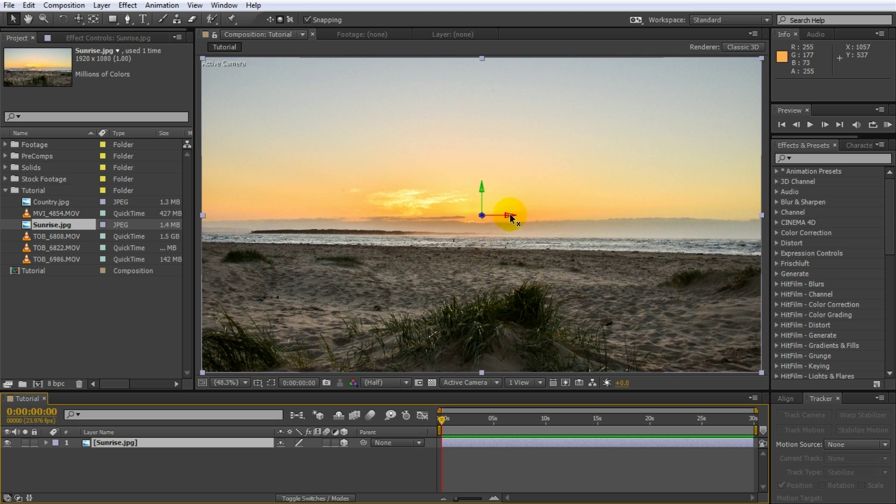
# Step: Move the Sunrise.jpg layer along its three axes to a position of about 970, 509, 1407
pyautogui.moveTo(511, 216); pyautogui.dragTo(595, 220)
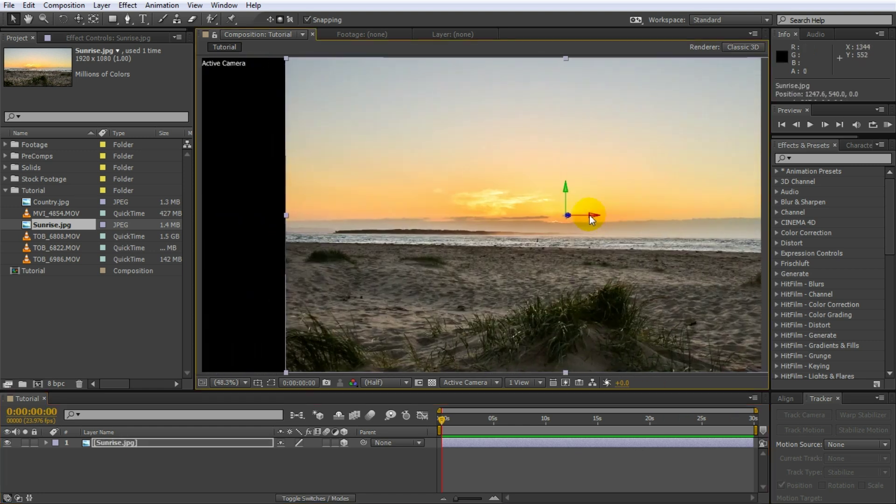
pyautogui.moveTo(566, 189); pyautogui.dragTo(446, 337)
pyautogui.press('w')
pyautogui.click(508, 211)
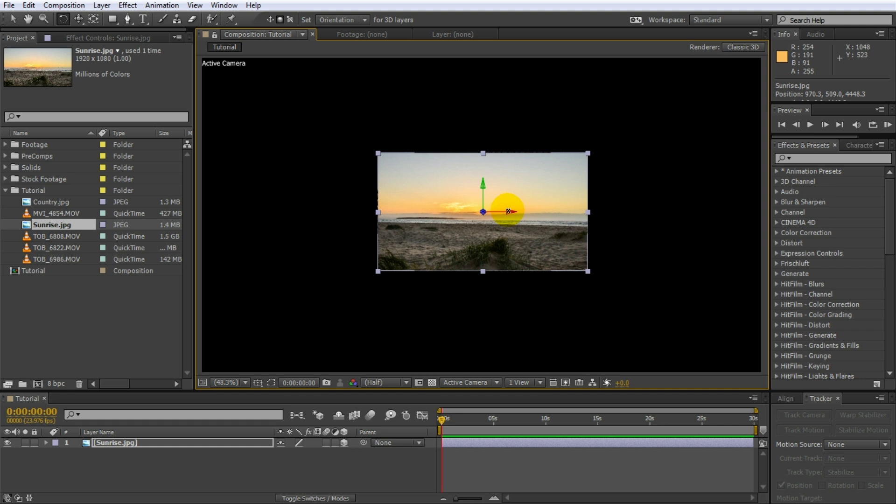
pyautogui.press('v')
pyautogui.moveTo(483, 211); pyautogui.dragTo(495, 133)
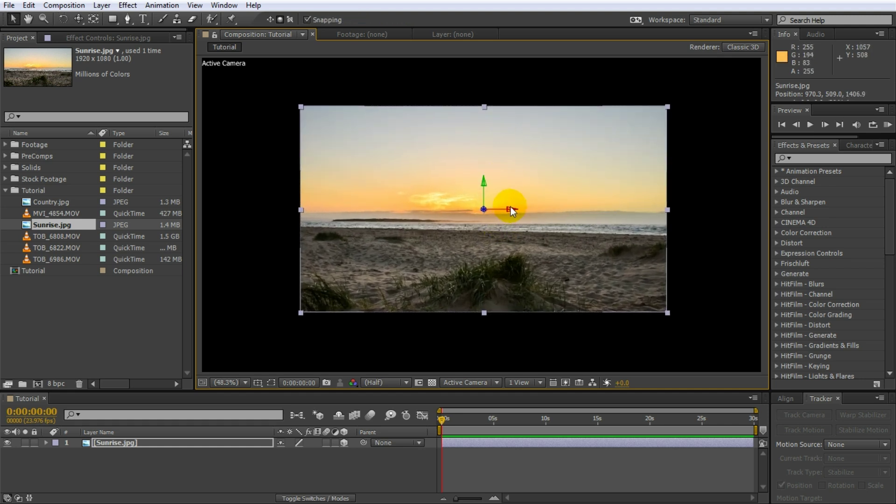
# Step: Rotate the Sunrise.jpg layer in 3D and shift it sideways to an X position of about 1531, then deselect it
pyautogui.press('w')
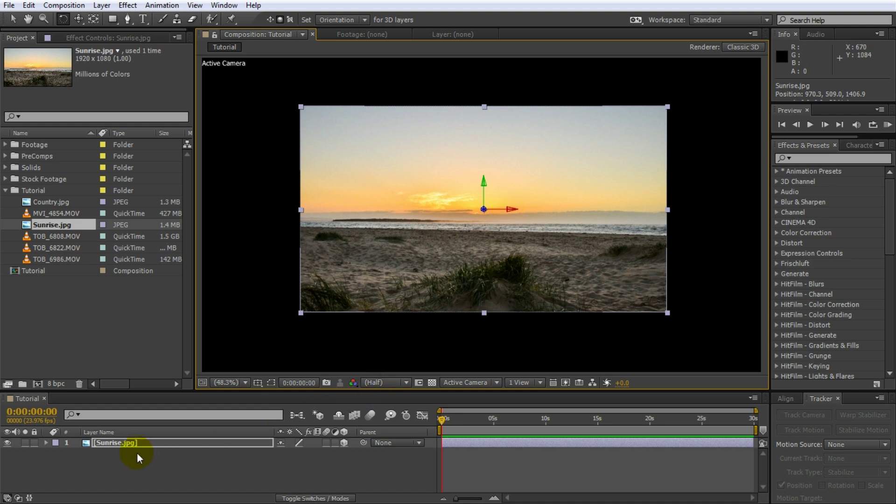
pyautogui.moveTo(510, 209); pyautogui.dragTo(486, 336)
pyautogui.moveTo(484, 189); pyautogui.dragTo(671, 210)
pyautogui.press('v')
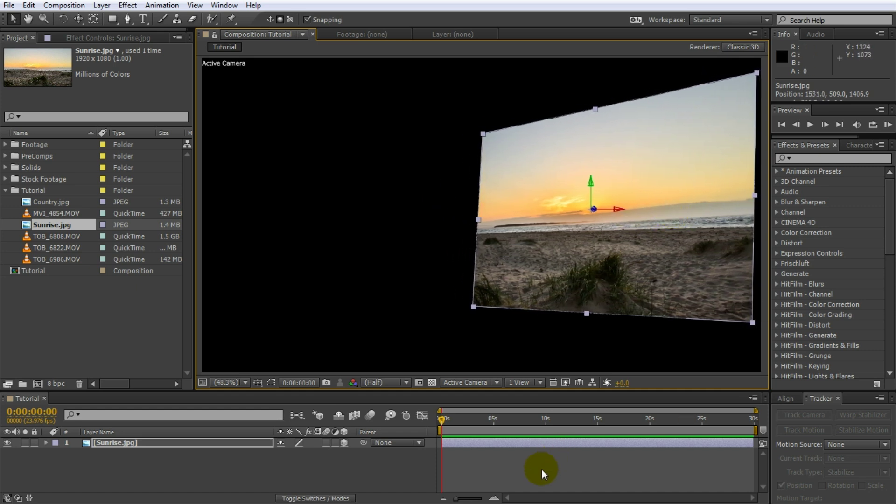
pyautogui.click(541, 469)
pyautogui.moveTo(442, 420)
pyautogui.mouseDown()
pyautogui.moveTo(557, 423)
pyautogui.moveTo(719, 409)
pyautogui.moveTo(605, 426)
pyautogui.moveTo(432, 434)
pyautogui.mouseUp()
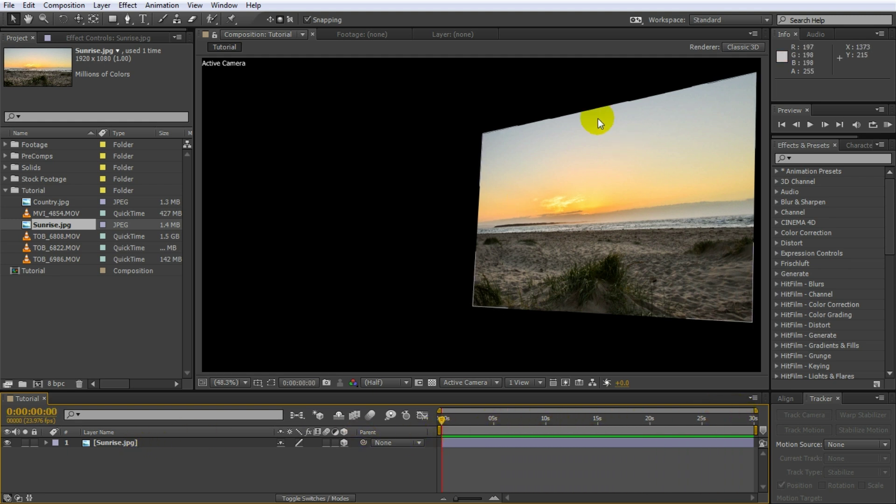
# Step: Add Country.jpg to the composition as a new layer above Sunrise.jpg
pyautogui.click(621, 182)
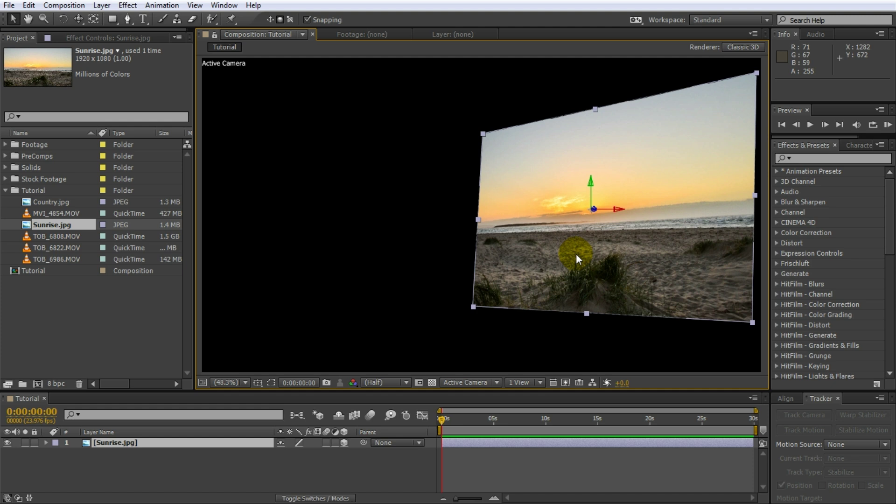
pyautogui.click(32, 202)
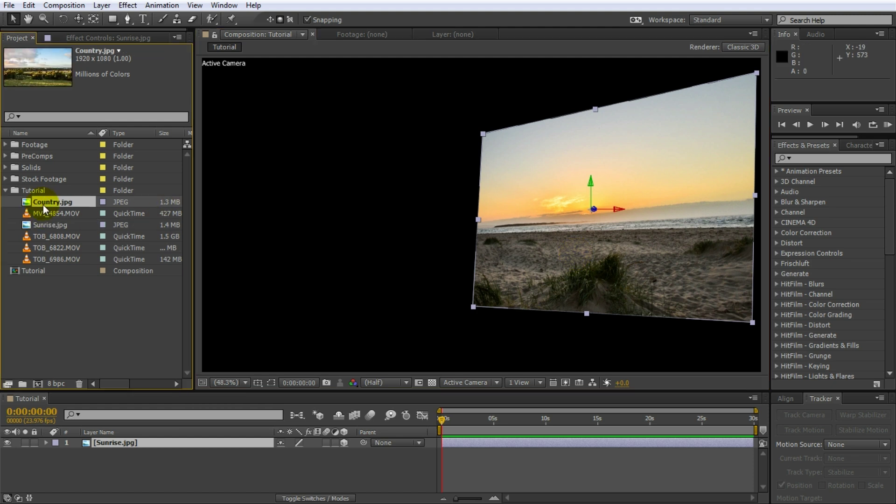
pyautogui.moveTo(30, 204); pyautogui.dragTo(113, 442)
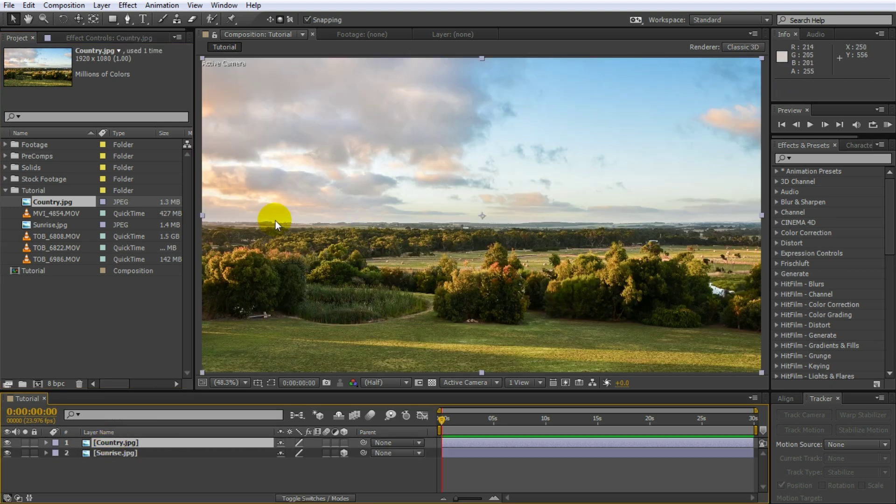
pyautogui.click(101, 464)
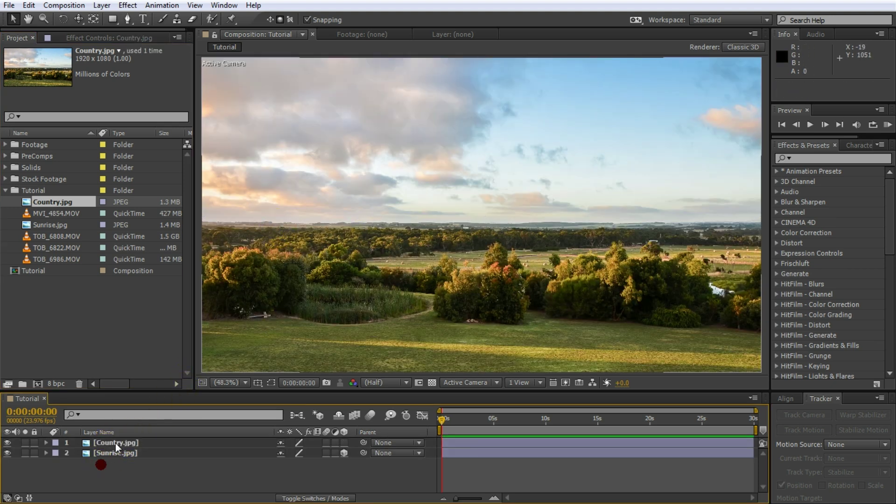
pyautogui.click(103, 452)
pyautogui.click(101, 476)
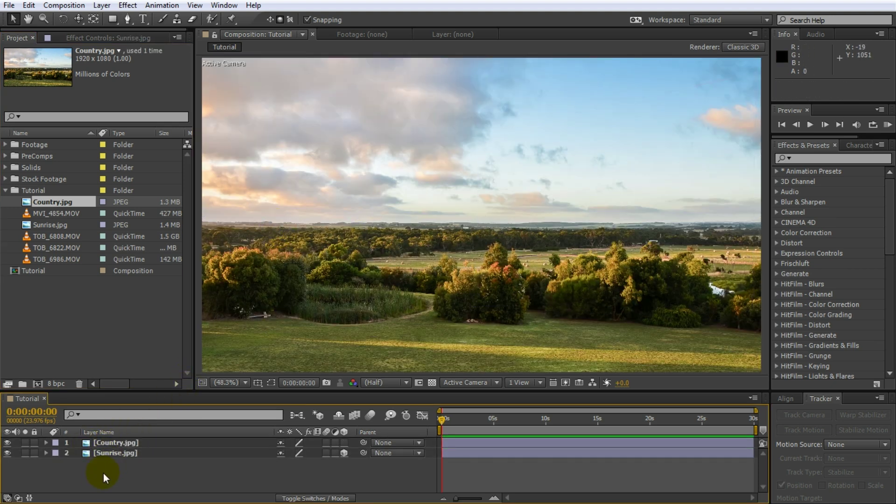
# Step: Reorder the layers so that Country.jpg sits below Sunrise.jpg
pyautogui.click(111, 446)
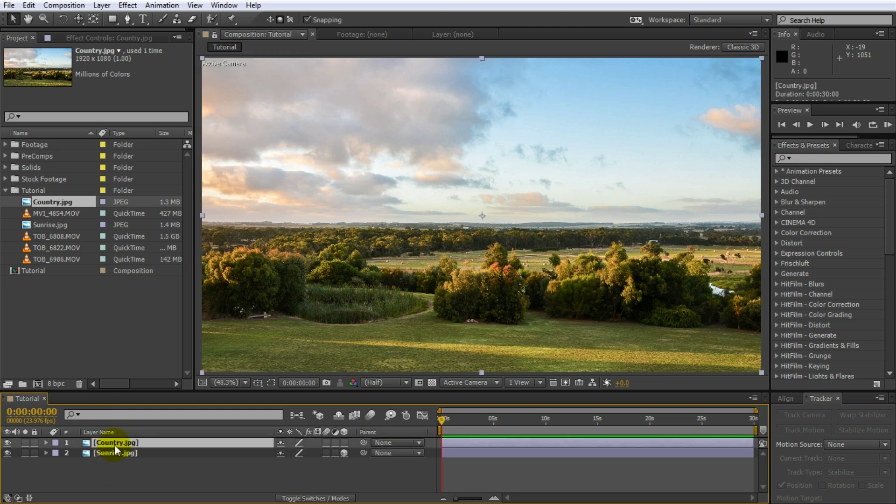
pyautogui.moveTo(111, 442); pyautogui.dragTo(113, 458)
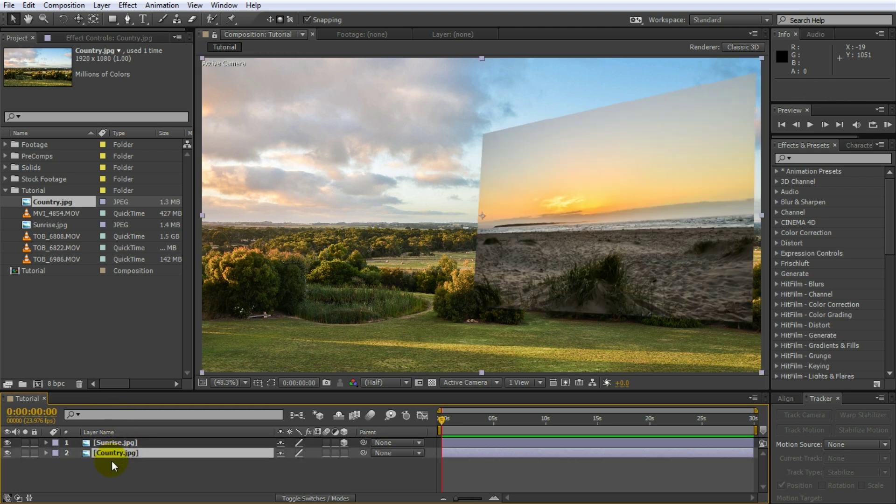
pyautogui.click(114, 444)
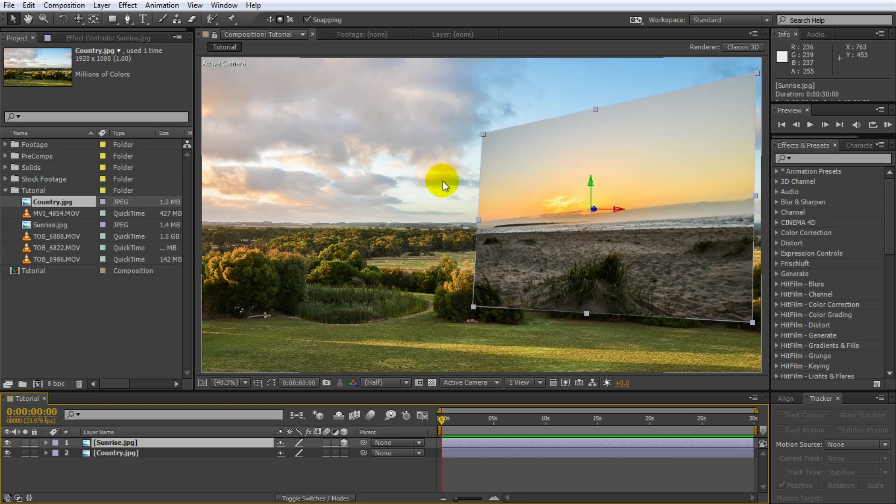
pyautogui.click(115, 465)
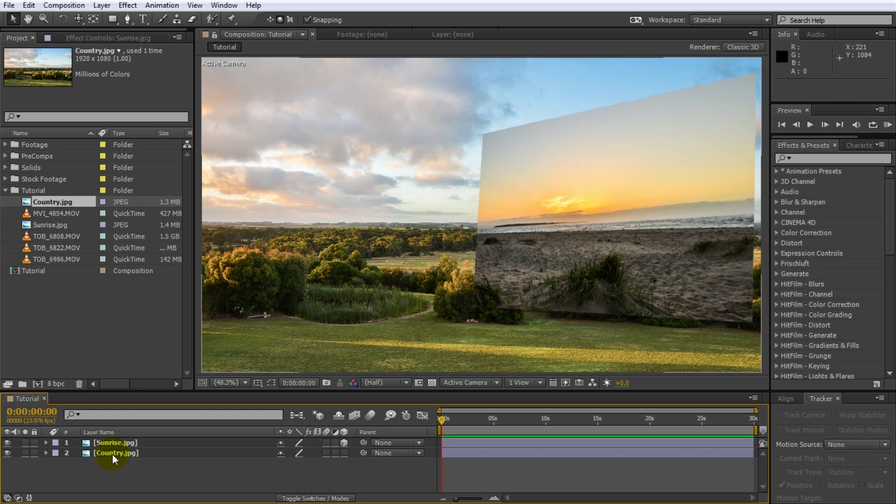
# Step: Toggle the 3D switch of the Country.jpg layer to compare both states, leaving it enabled
pyautogui.click(113, 454)
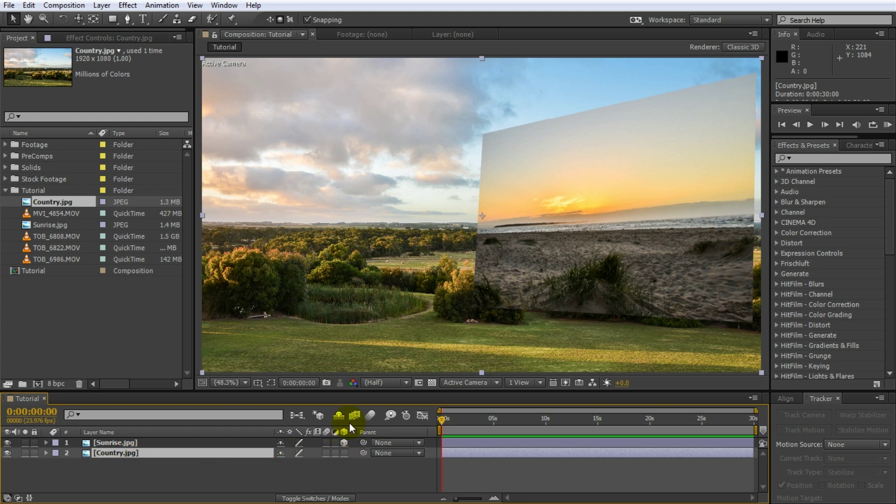
pyautogui.click(344, 453)
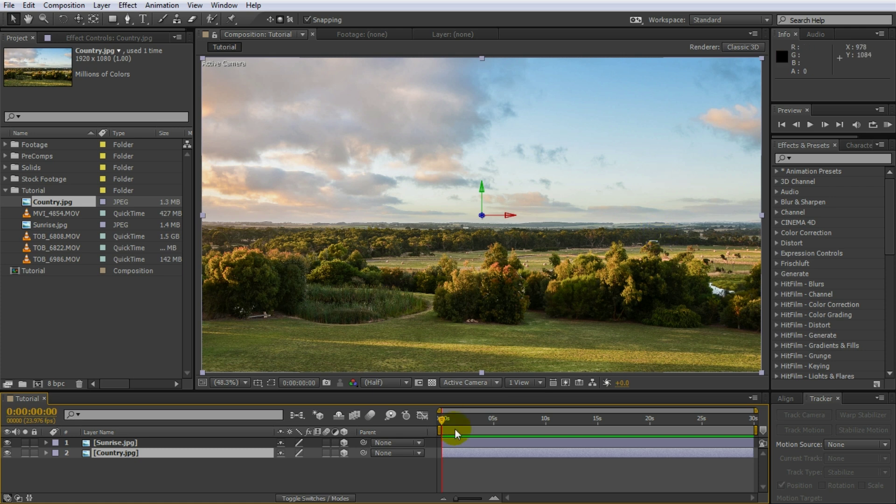
pyautogui.click(344, 453)
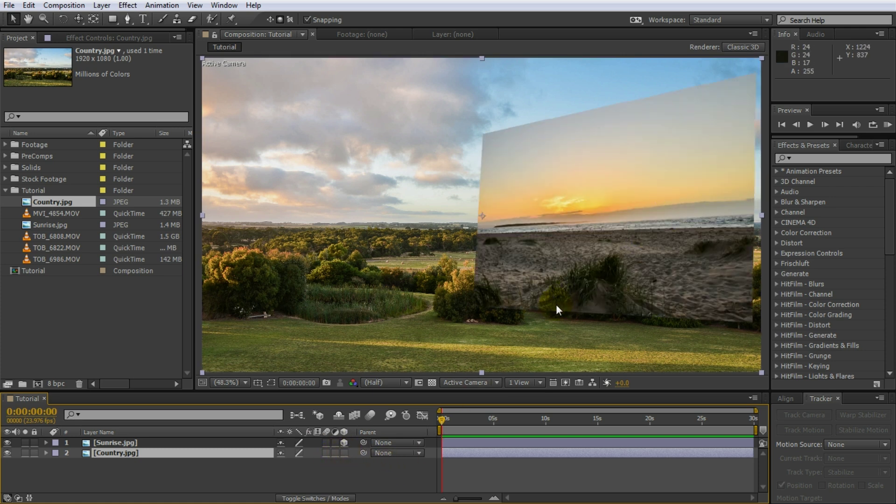
pyautogui.click(344, 452)
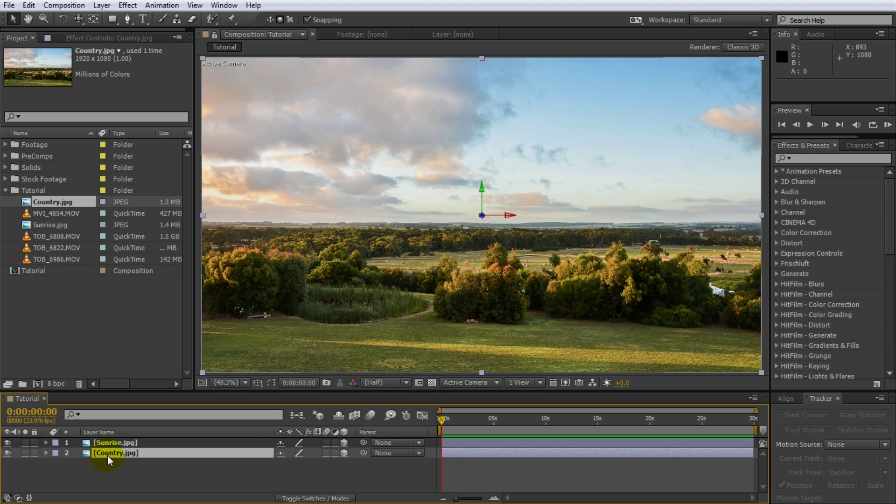
# Step: Push the Country.jpg layer back in depth to a Z position of about 1448, so it intersects Sunrise.jpg
pyautogui.click(135, 453)
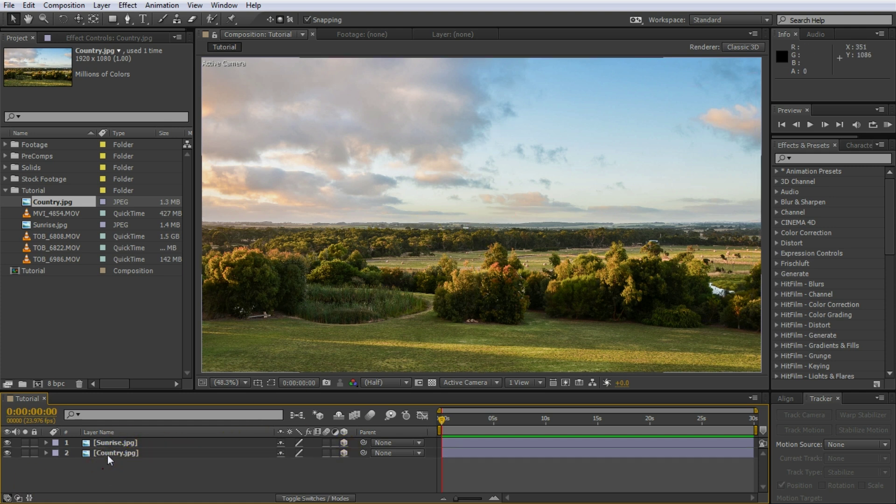
pyautogui.click(489, 216)
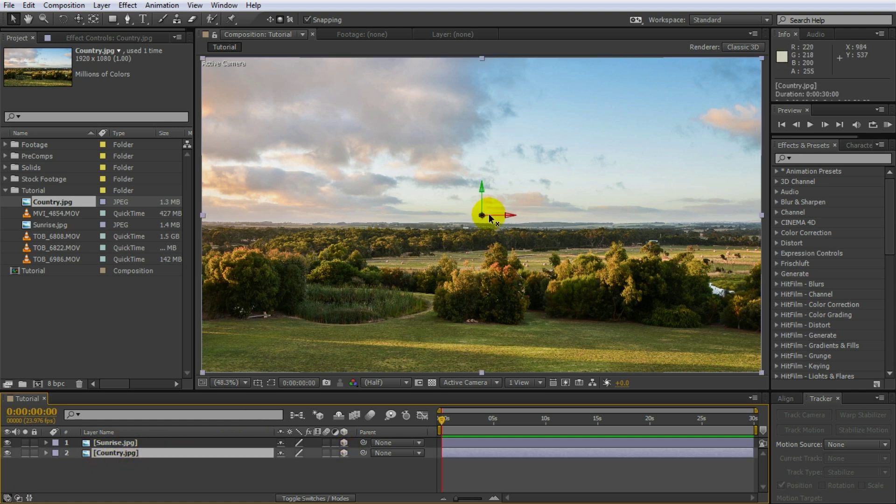
pyautogui.moveTo(482, 219)
pyautogui.mouseDown()
pyautogui.moveTo(473, 237)
pyautogui.moveTo(486, 220)
pyautogui.mouseUp()
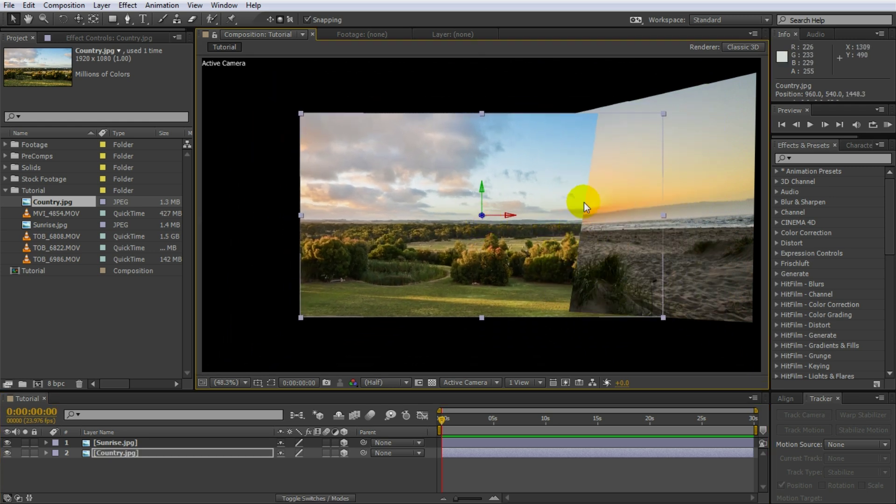
pyautogui.click(675, 197)
pyautogui.click(571, 200)
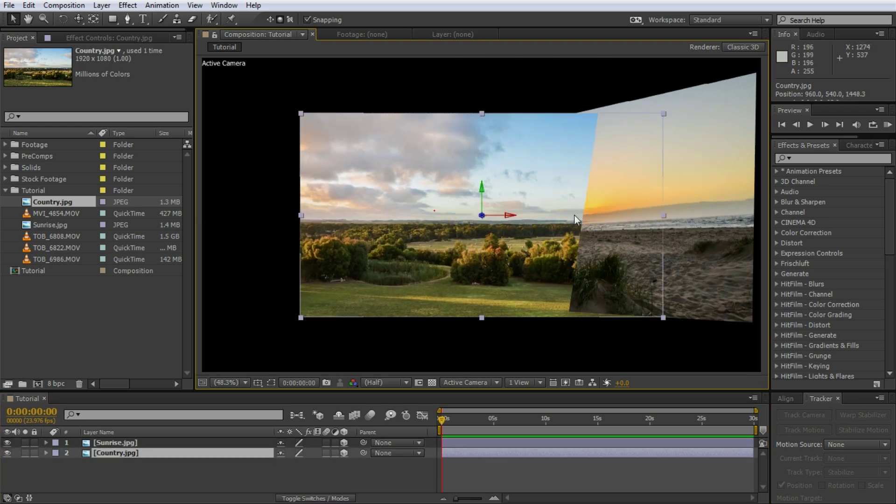
# Step: Move Country.jpg beside Sunrise.jpg to a position of about -12, 540, 3041 and rotate it around its vertical axis
pyautogui.moveTo(511, 214); pyautogui.dragTo(374, 222)
pyautogui.press('w')
pyautogui.moveTo(393, 189); pyautogui.dragTo(297, 225)
pyautogui.press('v')
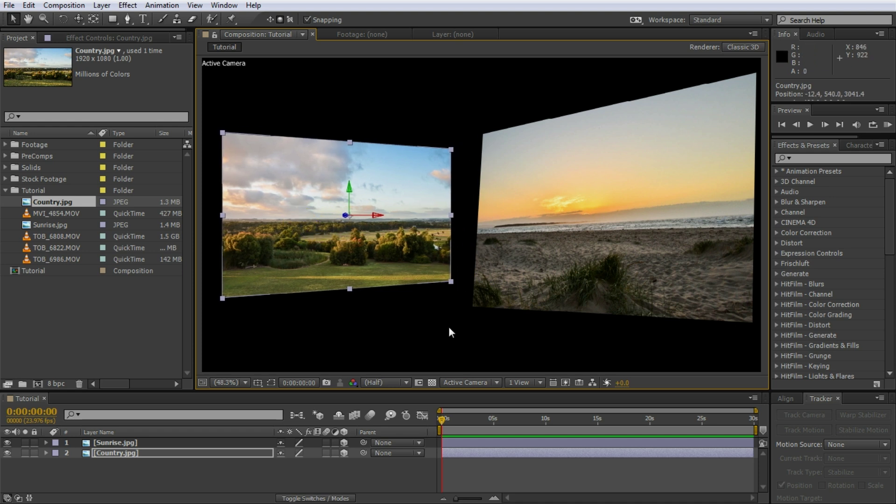
# Step: Switch to local axis mode and rotate Country.jpg to an orientation of about 333°, 322°, 343°
pyautogui.click(409, 275)
pyautogui.click(359, 214)
pyautogui.click(271, 19)
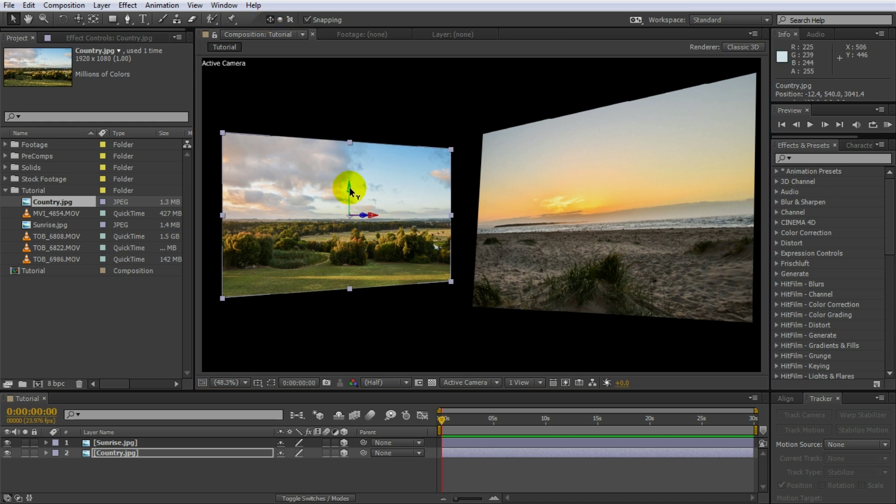
pyautogui.press('w')
pyautogui.moveTo(360, 205); pyautogui.dragTo(376, 240)
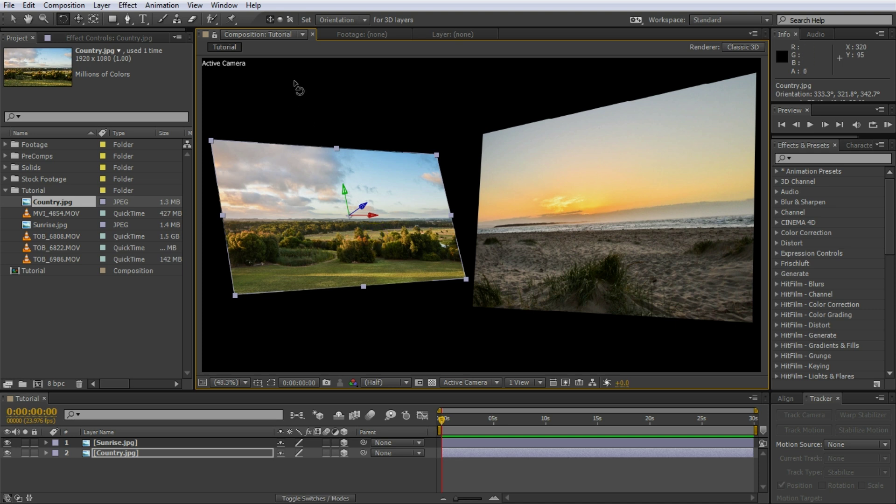
# Step: Switch to world axis mode and rotate Country.jpg to an orientation of about 336°, 329°, 347°
pyautogui.click(280, 19)
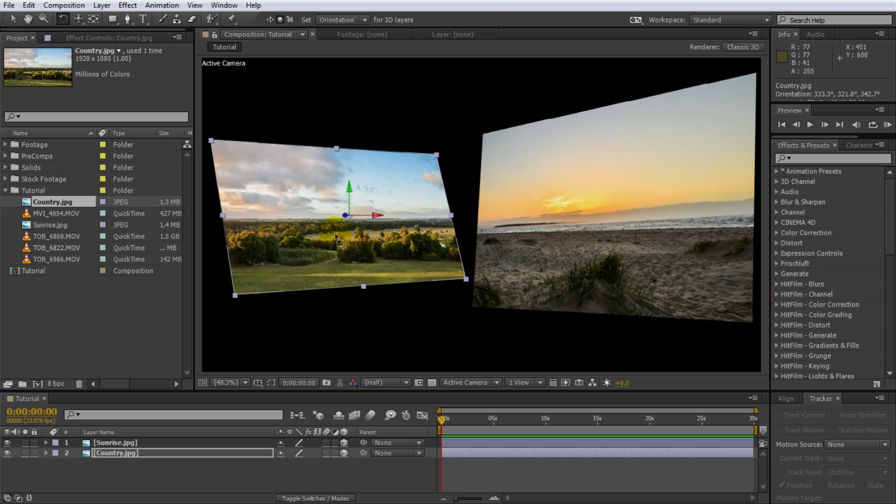
pyautogui.moveTo(350, 192)
pyautogui.mouseDown()
pyautogui.moveTo(367, 190)
pyautogui.moveTo(344, 190)
pyautogui.moveTo(345, 203)
pyautogui.mouseUp()
pyautogui.click(346, 215)
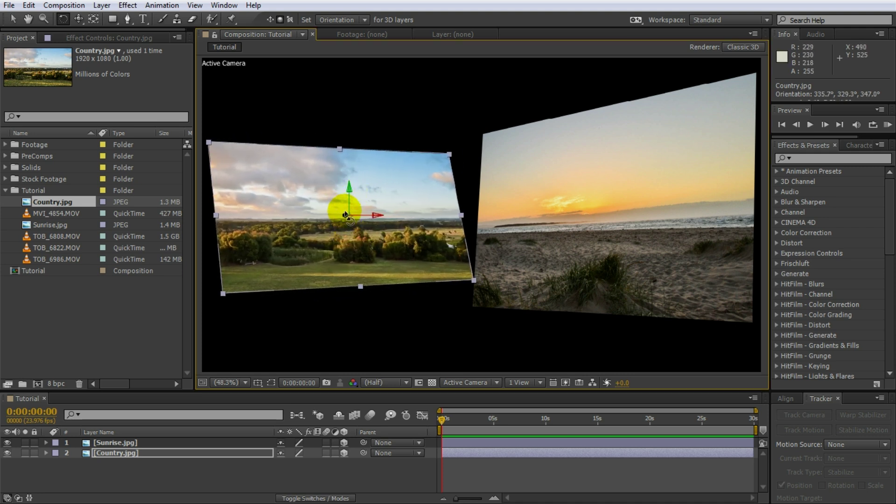
# Step: Switch to view axis mode and rotate Country.jpg to an orientation of about 330°, 315°, 337°
pyautogui.click(284, 22)
pyautogui.click(273, 20)
pyautogui.click(290, 20)
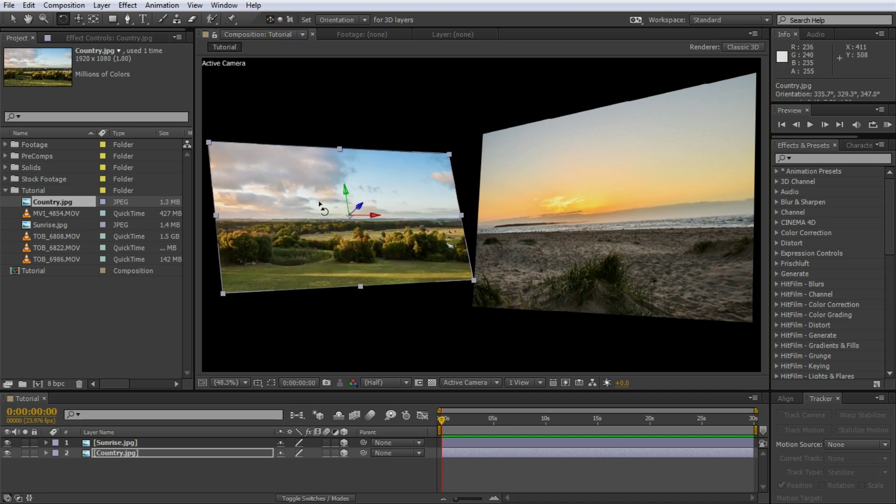
pyautogui.click(290, 20)
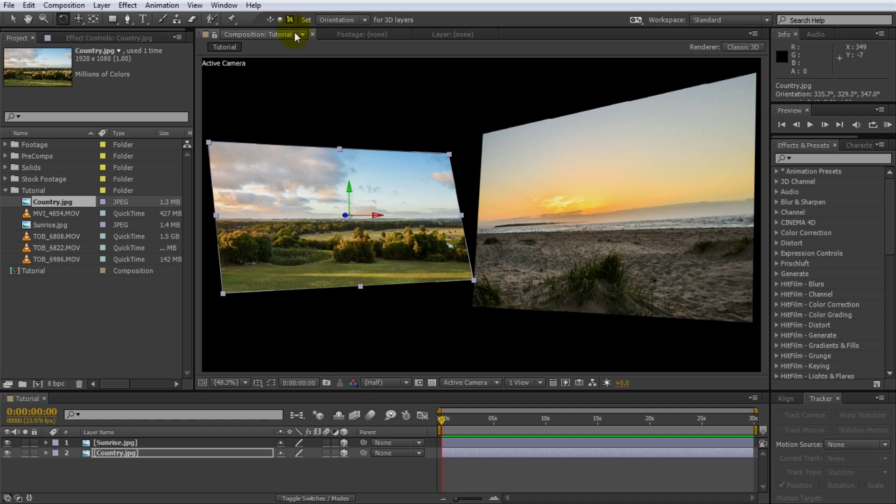
pyautogui.moveTo(352, 186); pyautogui.dragTo(347, 192)
# Step: Move Country.jpg along the X axis to an X position of about -41 and deselect all layers
pyautogui.press('v')
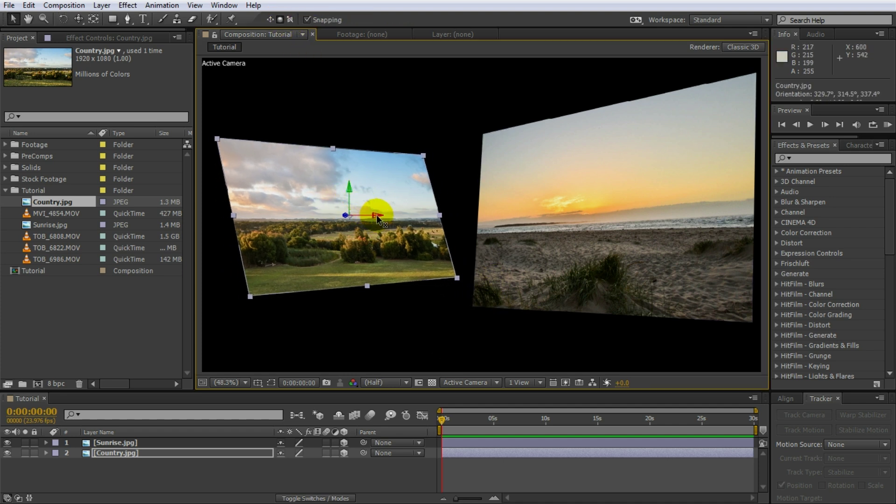
pyautogui.click(525, 226)
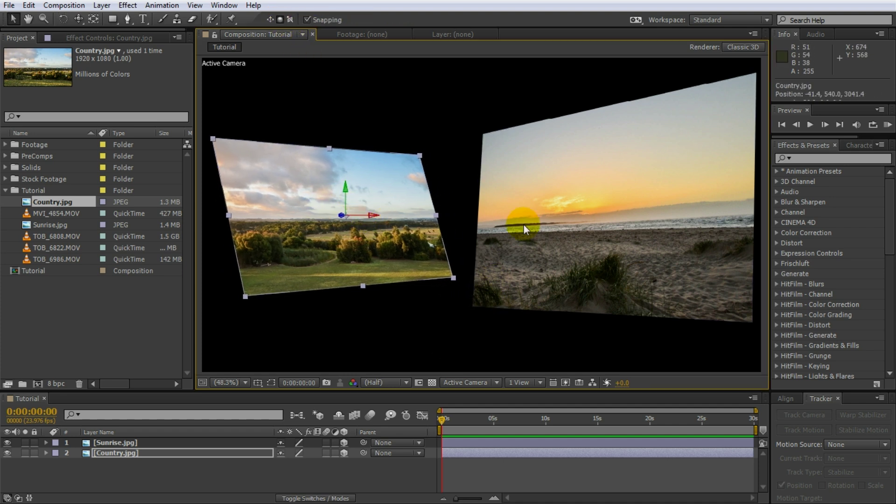
pyautogui.click(428, 320)
pyautogui.click(453, 487)
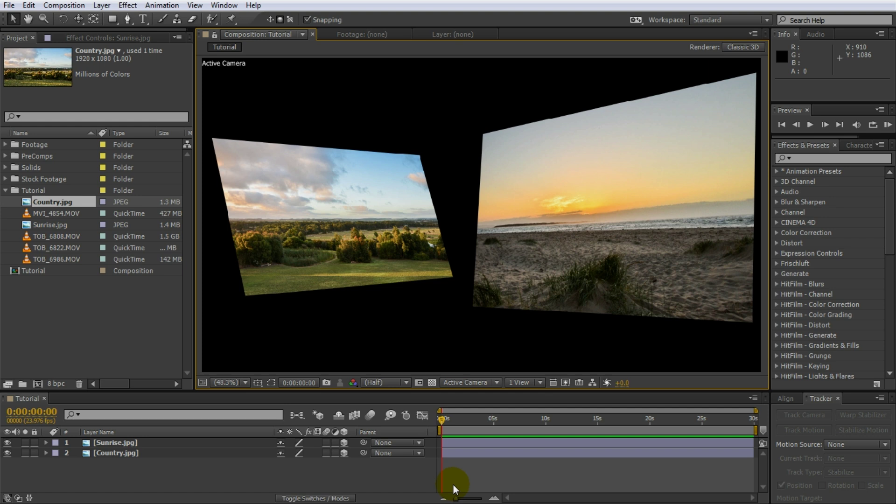
# Step: Inspect the placement of the Sunrise.jpg and Country.jpg layers from the Left view and from the Top view
pyautogui.click(497, 383)
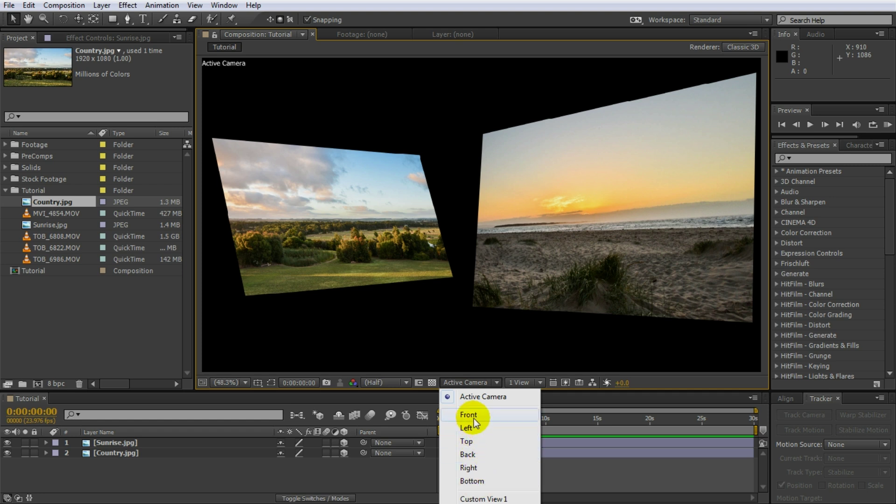
pyautogui.click(474, 431)
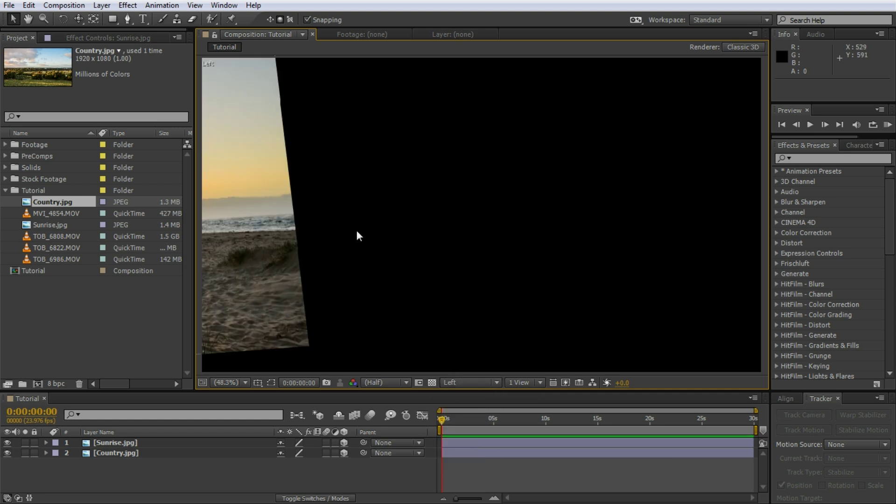
pyautogui.scroll(-6, 412, 236)
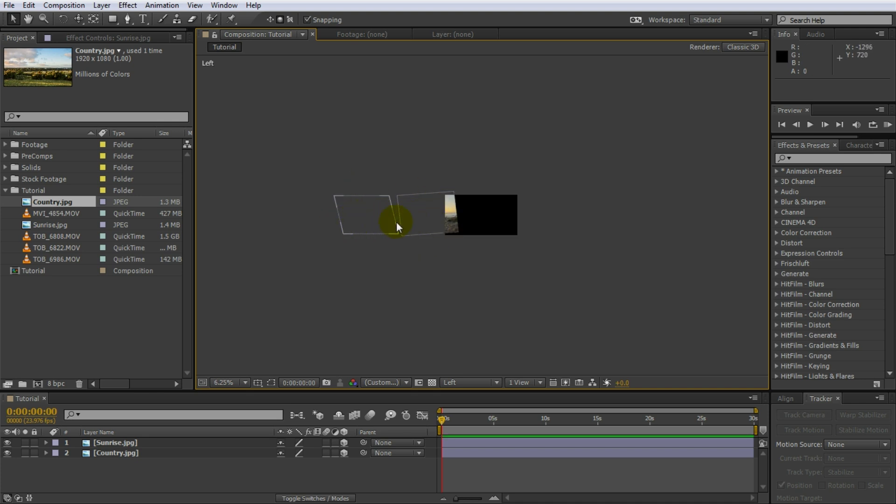
pyautogui.click(467, 383)
pyautogui.click(470, 439)
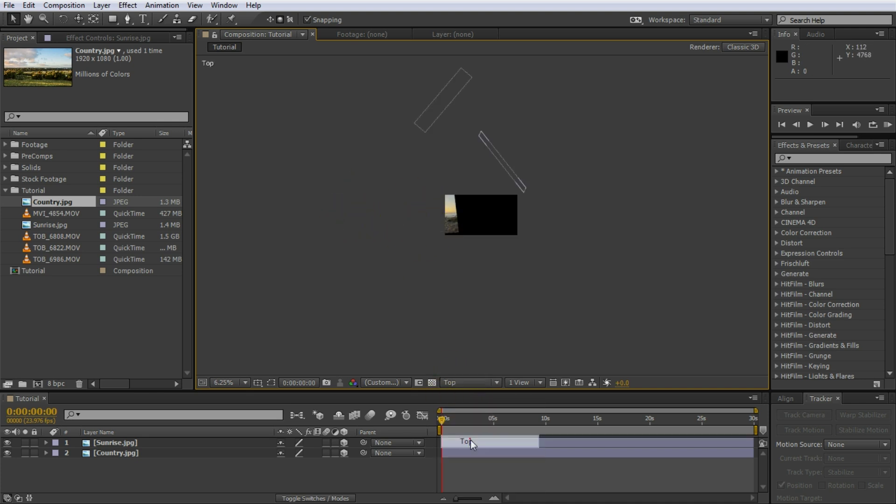
pyautogui.click(504, 167)
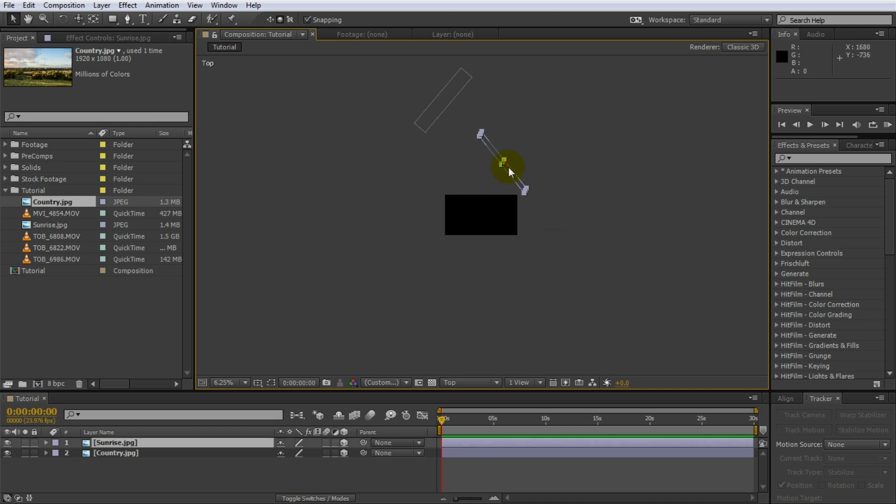
pyautogui.click(442, 93)
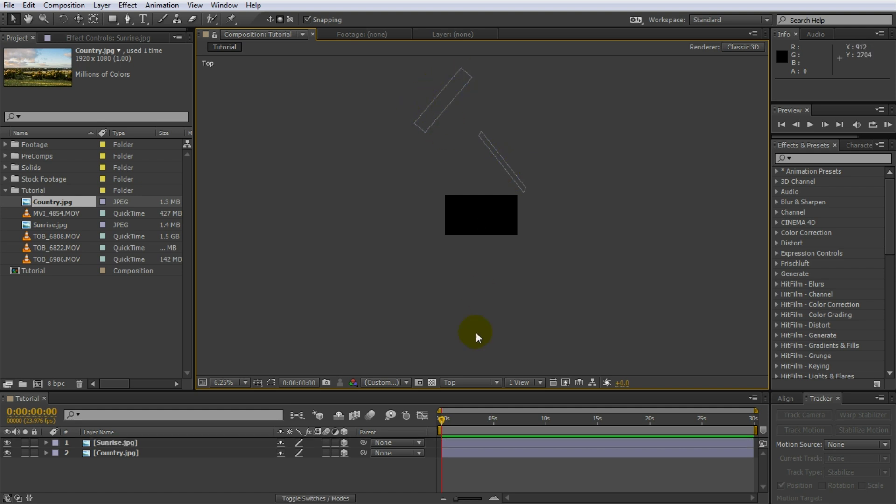
# Step: In a 4 Views layout, move Sunrise.jpg to about 1531, 525, 1183 and Country.jpg to about -41, 556, 3009 from the Left view
pyautogui.click(517, 382)
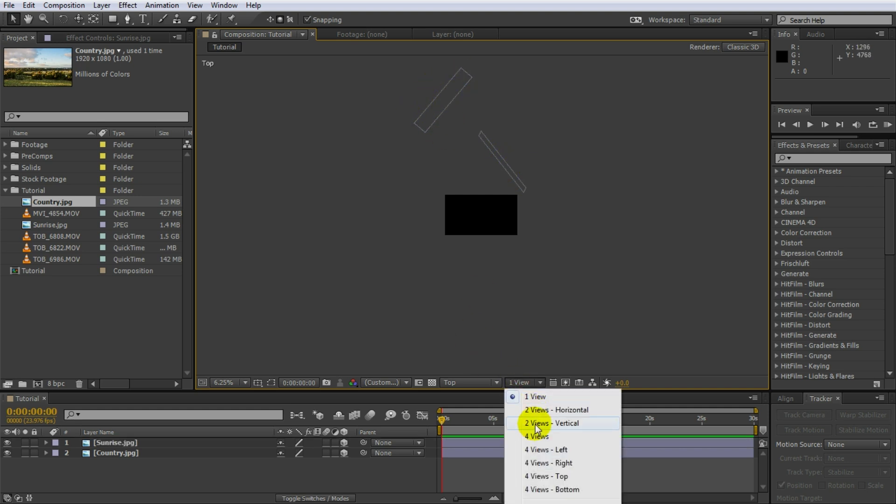
pyautogui.click(537, 439)
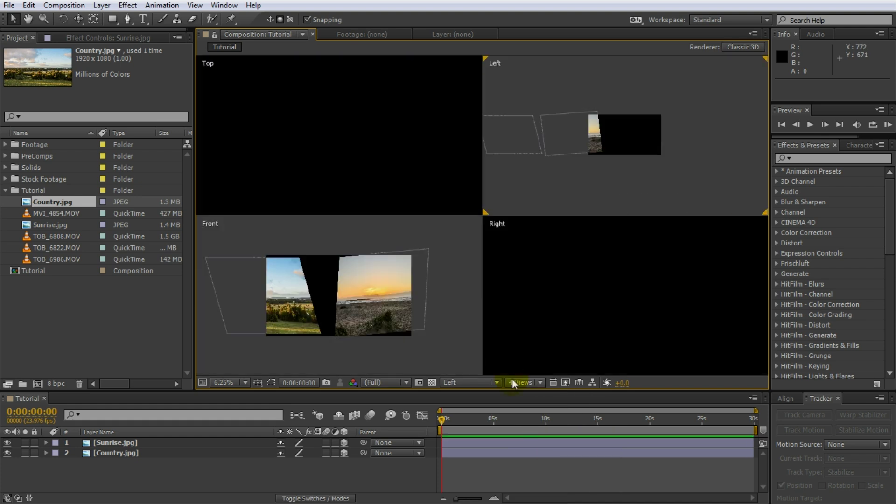
pyautogui.click(390, 264)
pyautogui.click(545, 259)
pyautogui.click(615, 111)
pyautogui.moveTo(564, 130); pyautogui.dragTo(576, 134)
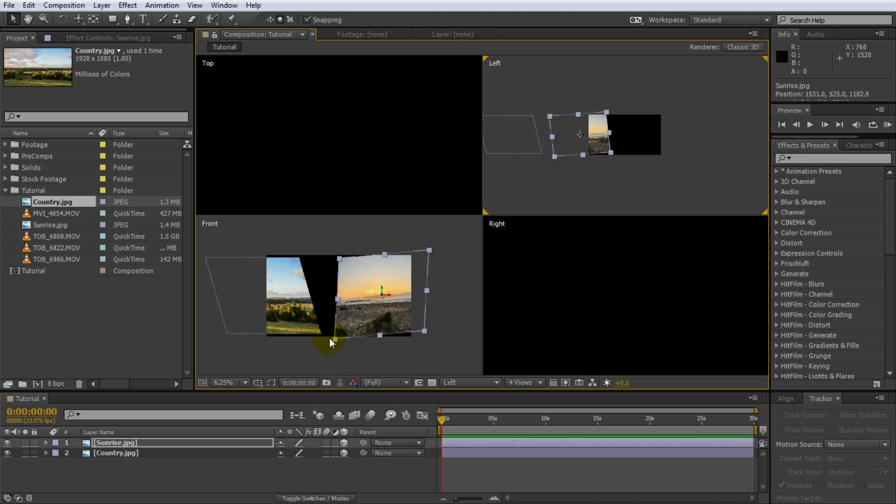
pyautogui.click(522, 129)
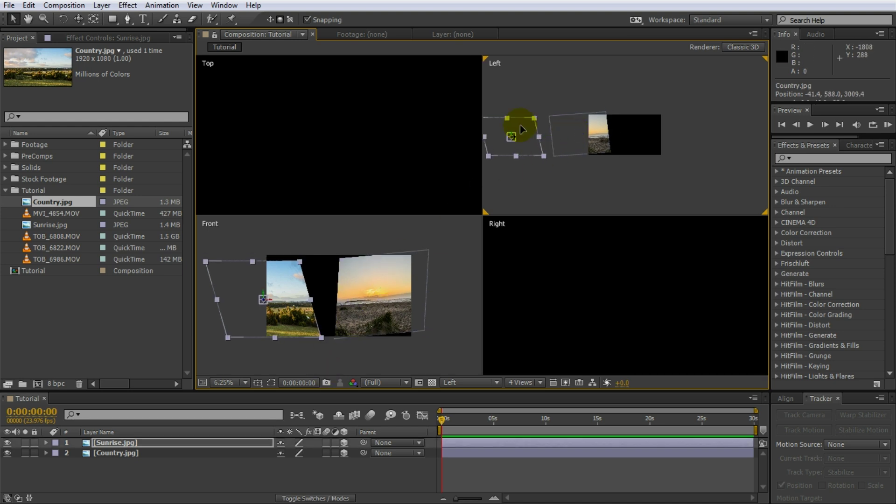
pyautogui.moveTo(520, 125); pyautogui.dragTo(520, 123)
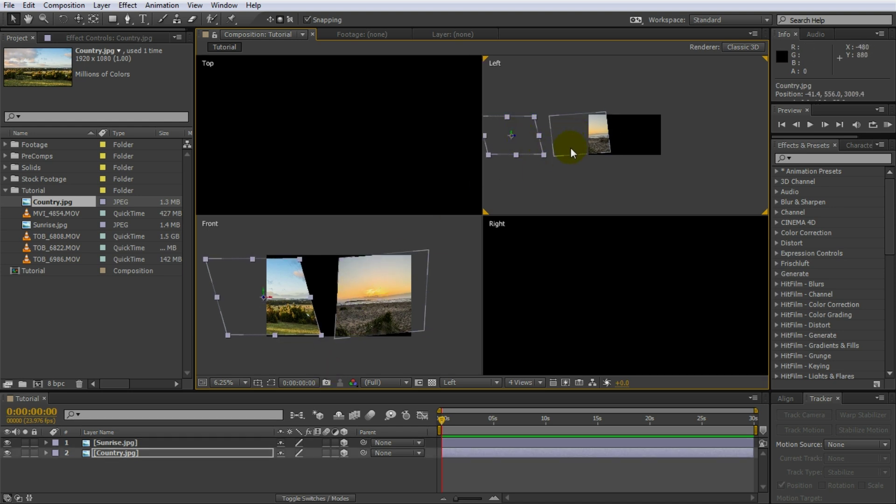
# Step: Return to a single Active Camera view and move Sunrise.jpg along the X axis to an X position of about 1434
pyautogui.click(520, 382)
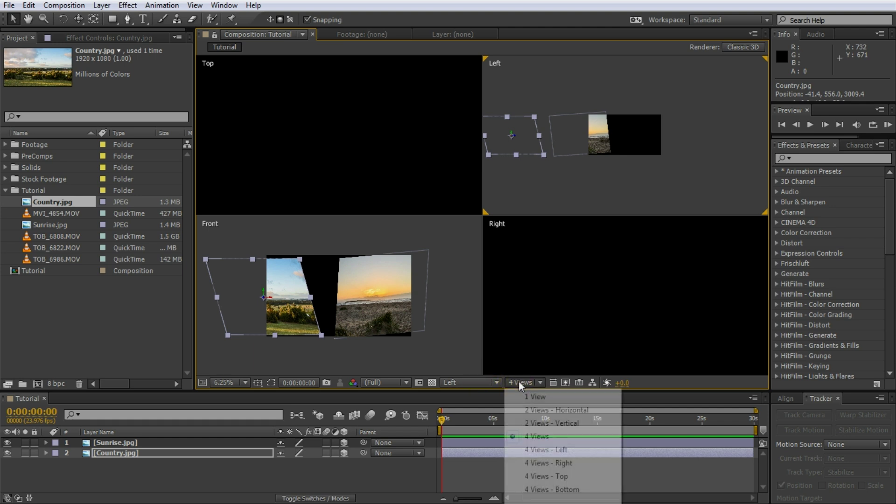
pyautogui.click(528, 396)
pyautogui.click(474, 383)
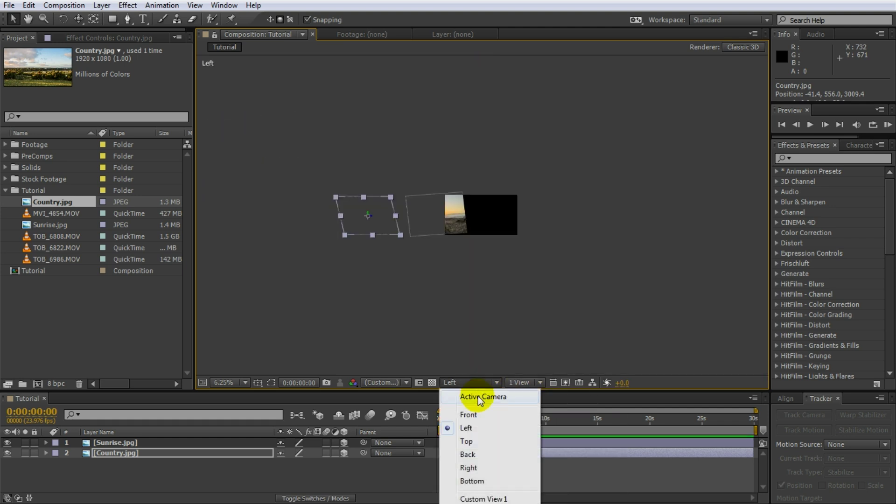
pyautogui.click(478, 397)
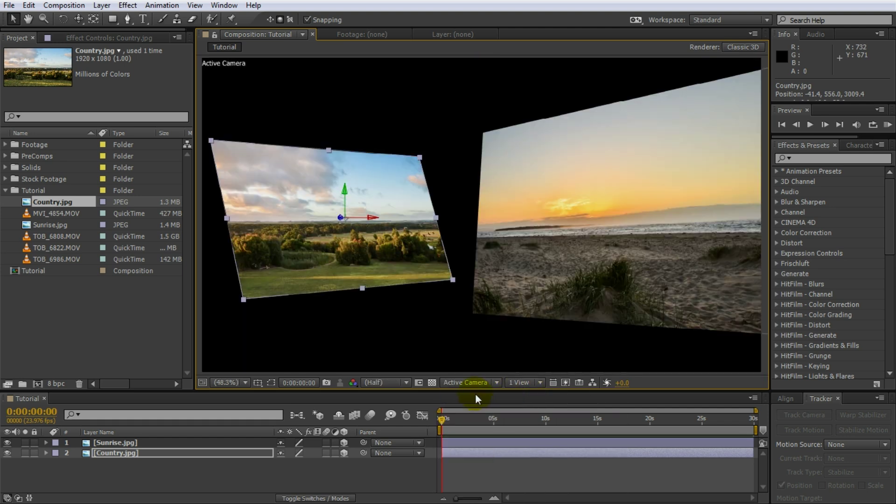
pyautogui.click(629, 229)
pyautogui.moveTo(615, 213); pyautogui.dragTo(596, 216)
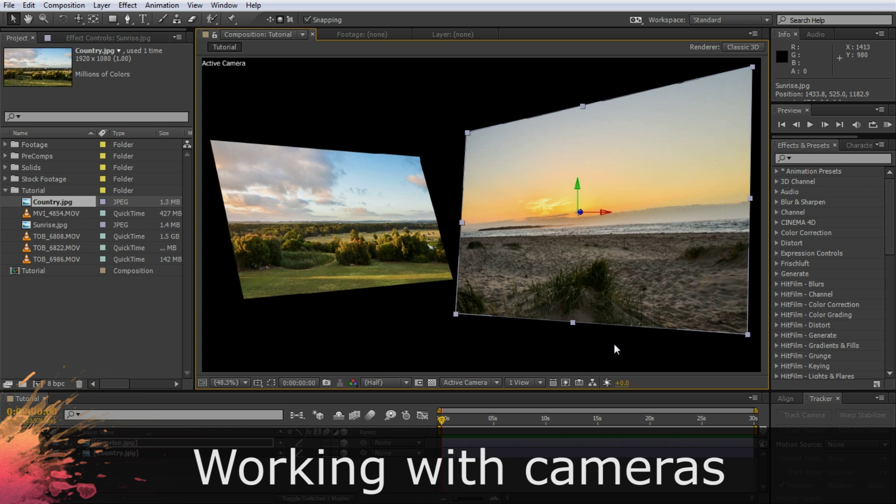
# Step: Create a two-node camera layer named Camera with the 35mm preset
pyautogui.click(99, 6)
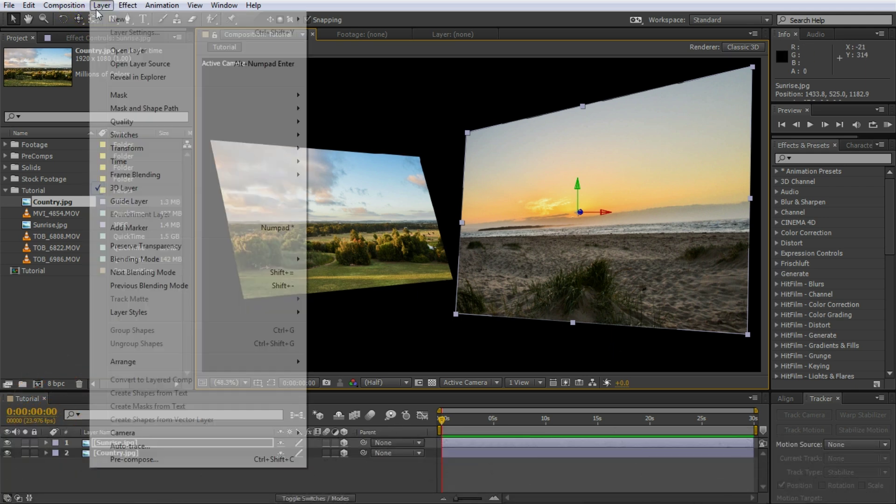
pyautogui.moveTo(102, 19)
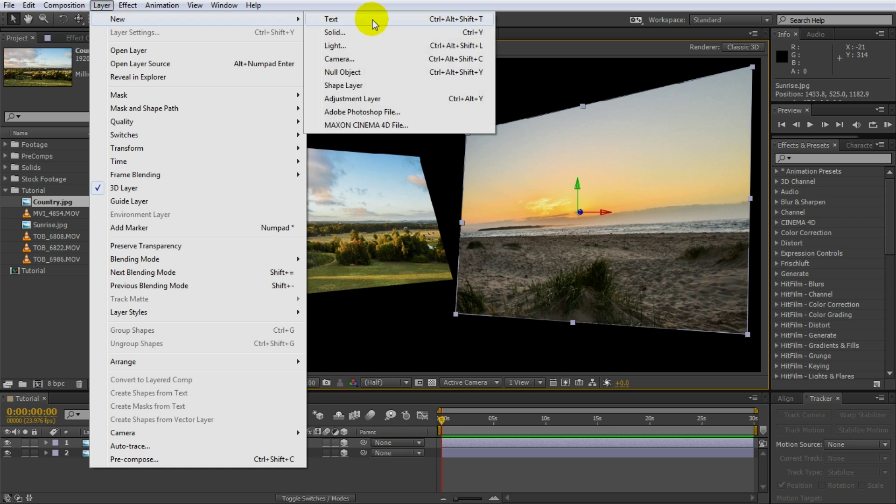
pyautogui.click(337, 59)
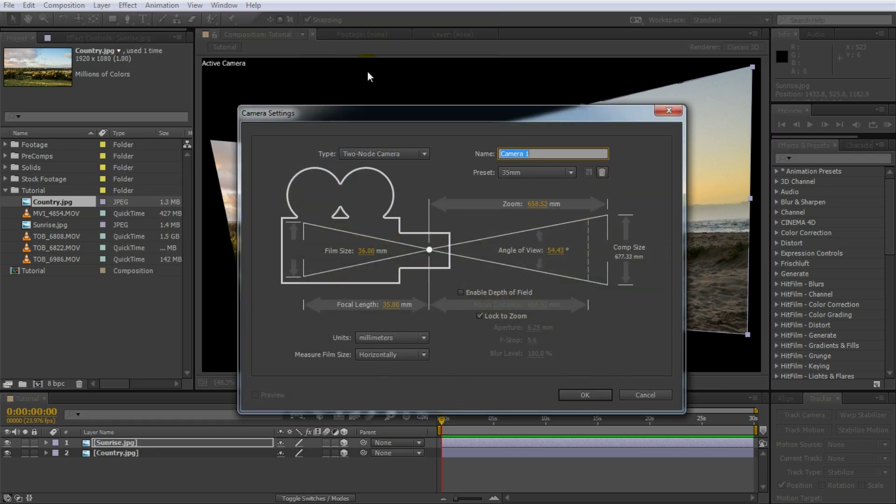
pyautogui.moveTo(365, 114); pyautogui.dragTo(355, 110)
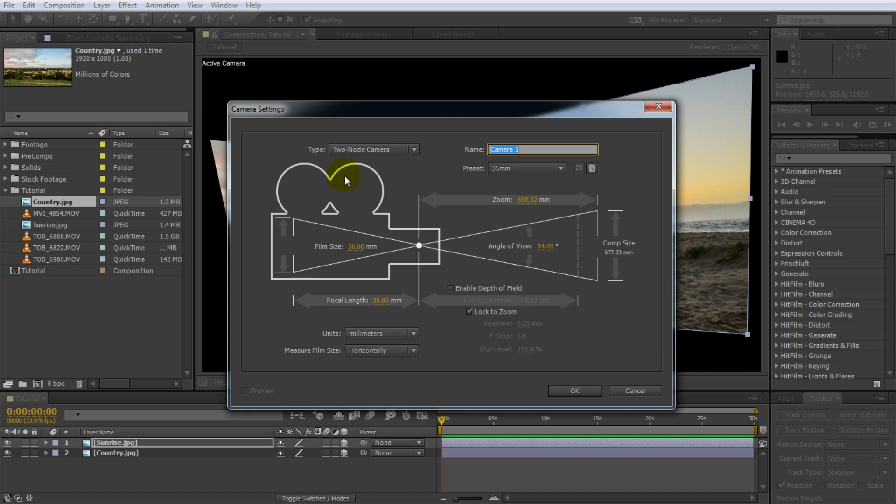
pyautogui.click(531, 150)
pyautogui.press('BackSpace')
pyautogui.press('BackSpace')
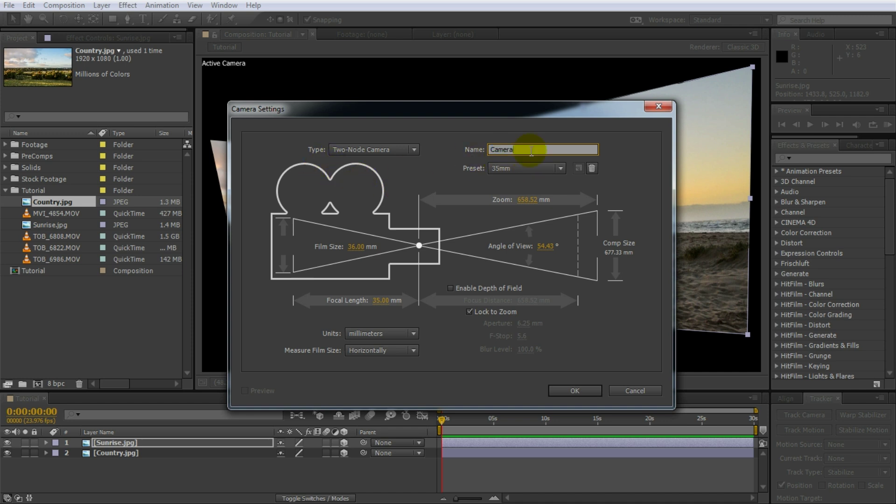
pyautogui.click(519, 168)
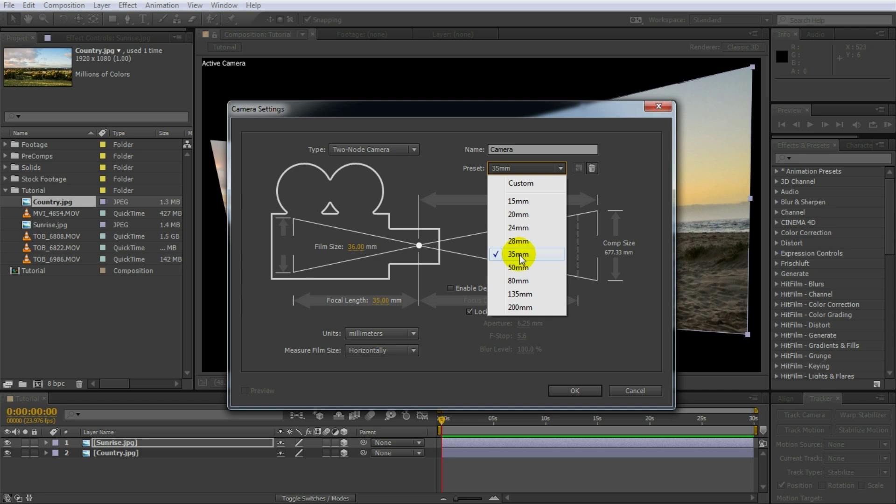
pyautogui.click(520, 255)
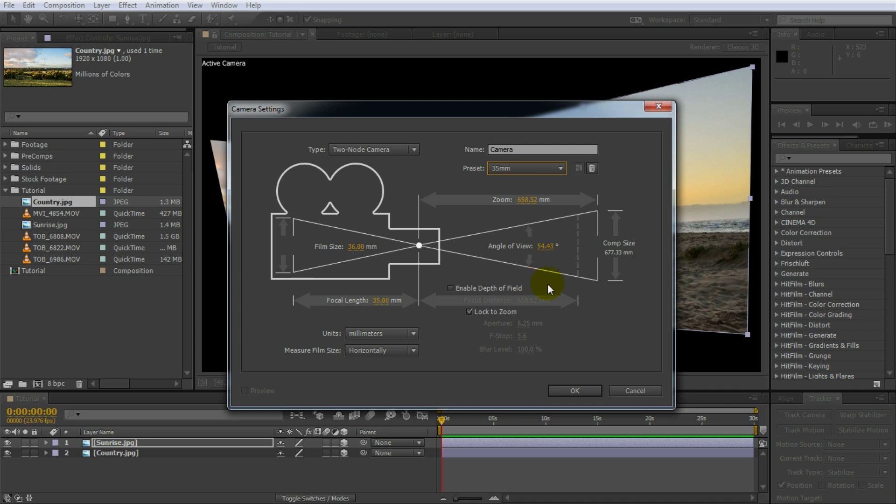
pyautogui.click(540, 150)
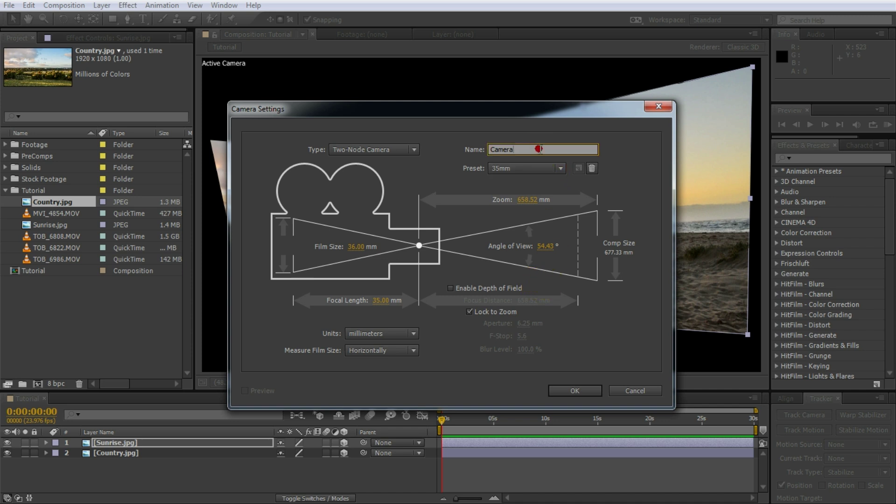
pyautogui.click(561, 392)
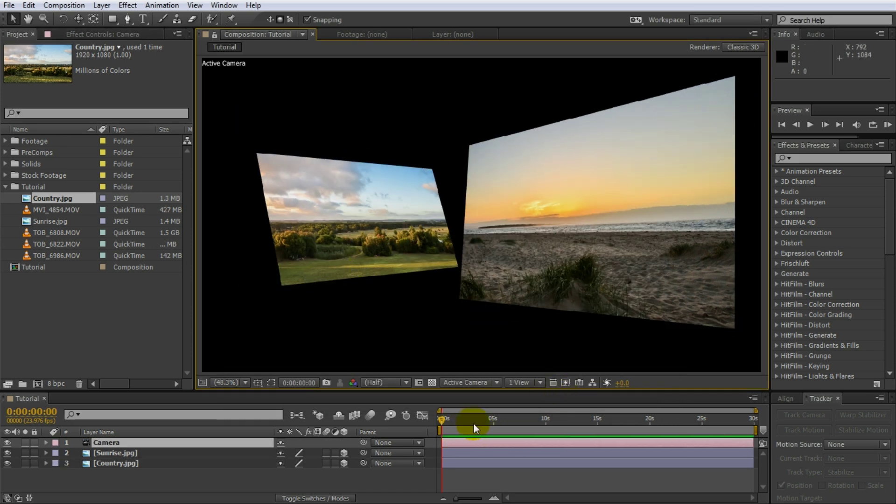
# Step: Hide the Camera layer and show it again to compare the composition with and without the camera
pyautogui.click(7, 443)
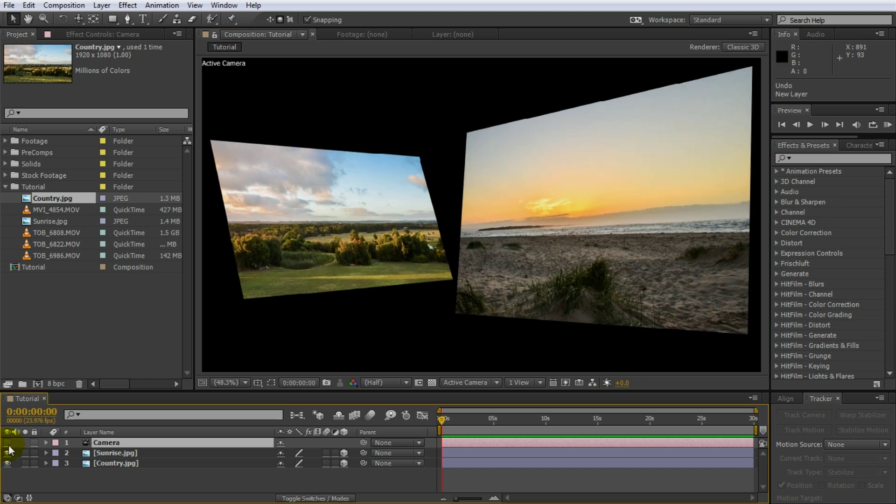
pyautogui.click(7, 442)
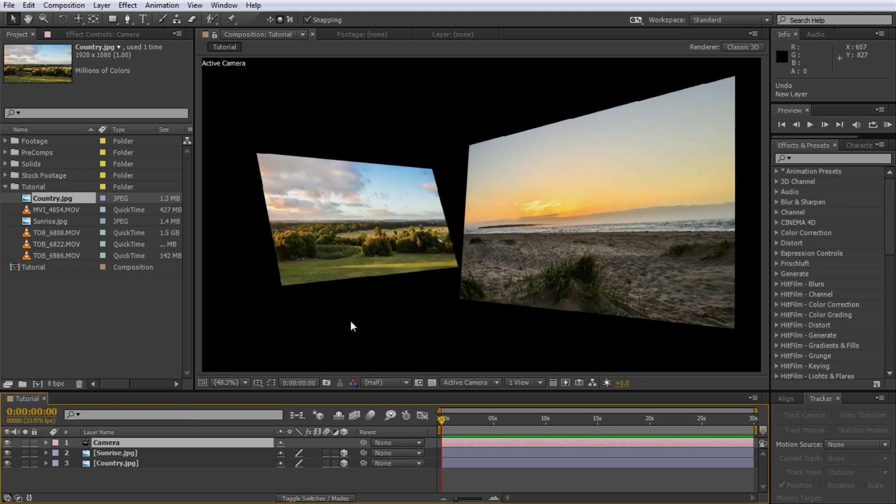
# Step: With the Camera layer selected, activate the Unified Camera Tool and cycle to the Orbit Camera Tool
pyautogui.click(143, 444)
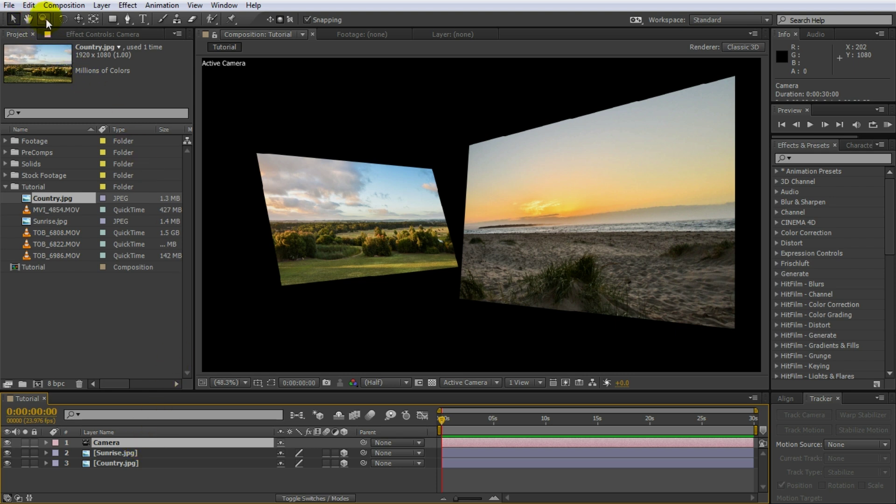
pyautogui.click(77, 20)
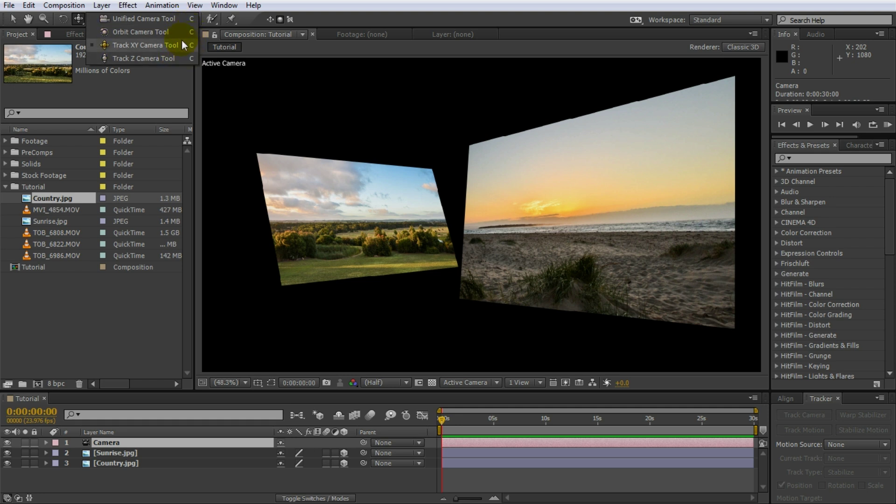
pyautogui.click(145, 21)
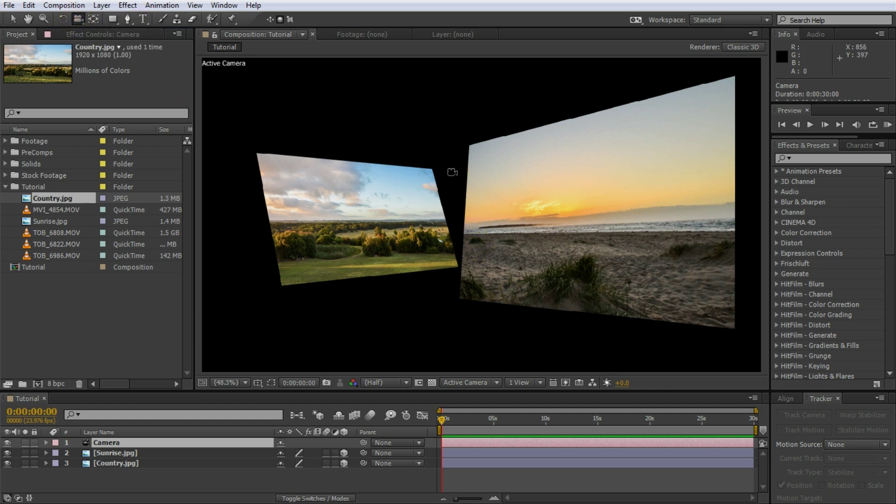
pyautogui.click(446, 158)
pyautogui.press('c')
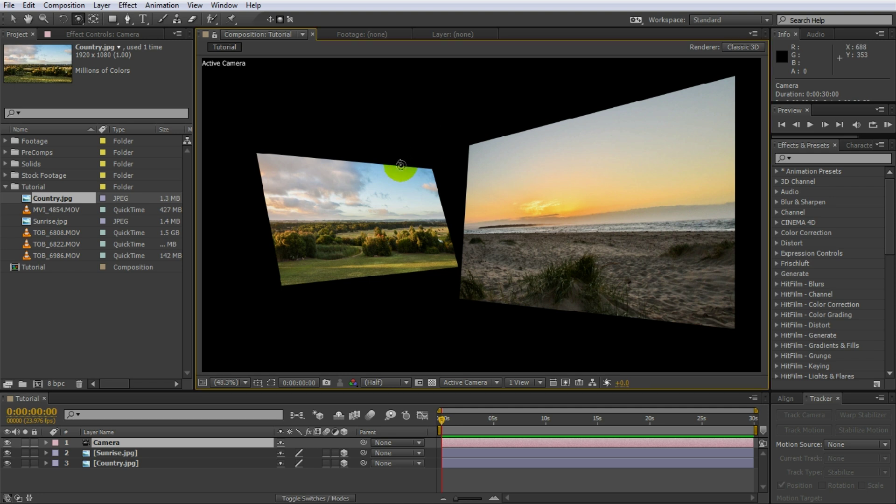
# Step: Pan the camera across the two photos with the Track XY Camera Tool and change its distance with the Track Z Camera Tool
pyautogui.press('c')
pyautogui.press('c')
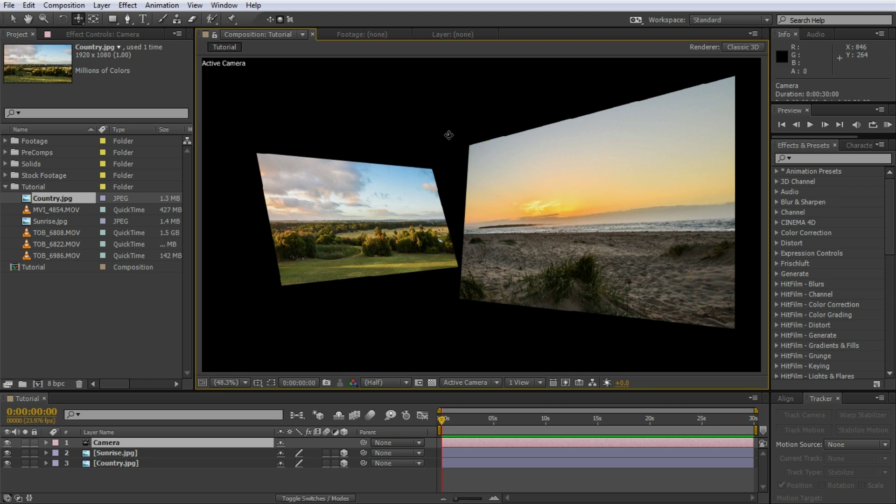
pyautogui.press('c')
pyautogui.press('c')
pyautogui.moveTo(457, 187); pyautogui.dragTo(484, 190)
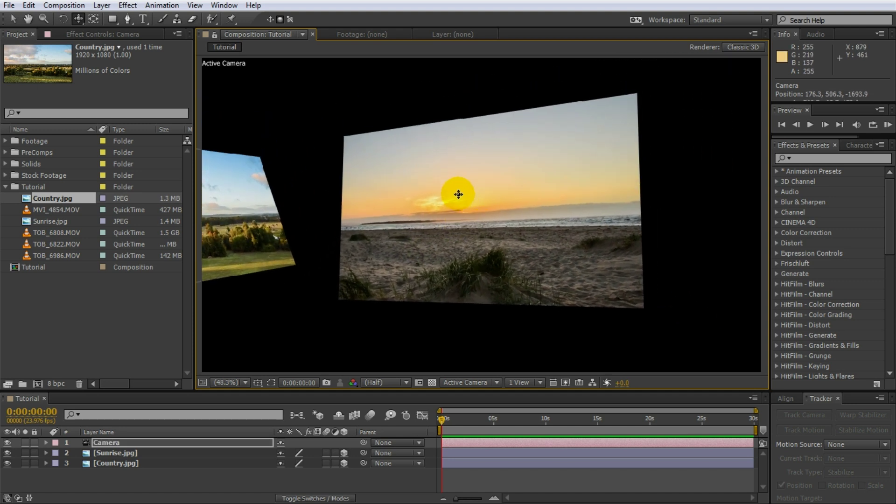
pyautogui.moveTo(430, 205); pyautogui.dragTo(636, 200)
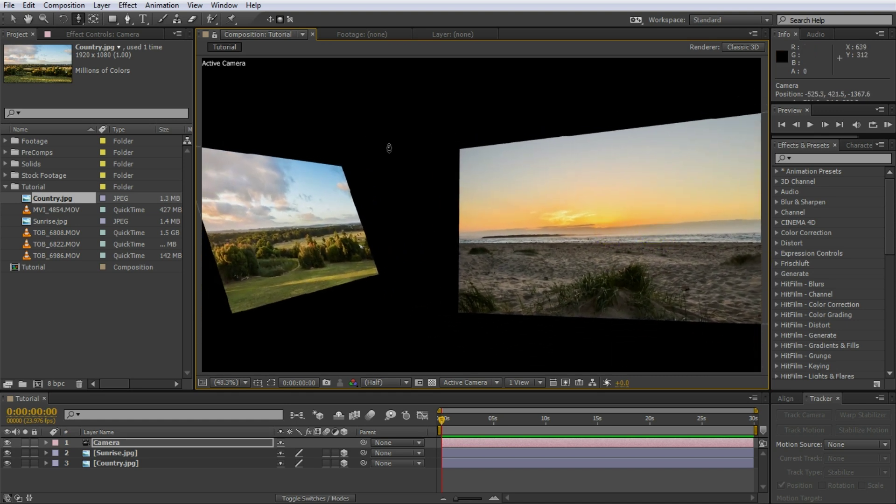
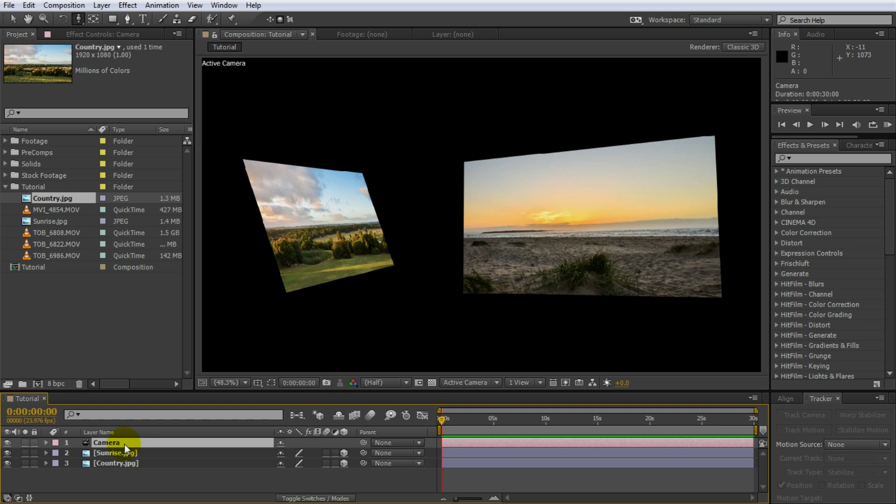
# Step: Reveal the Camera layer's rotation properties, add an Orientation keyframe at 0:00:00:00, and show its Point of Interest too
pyautogui.press('r')
pyautogui.press('c')
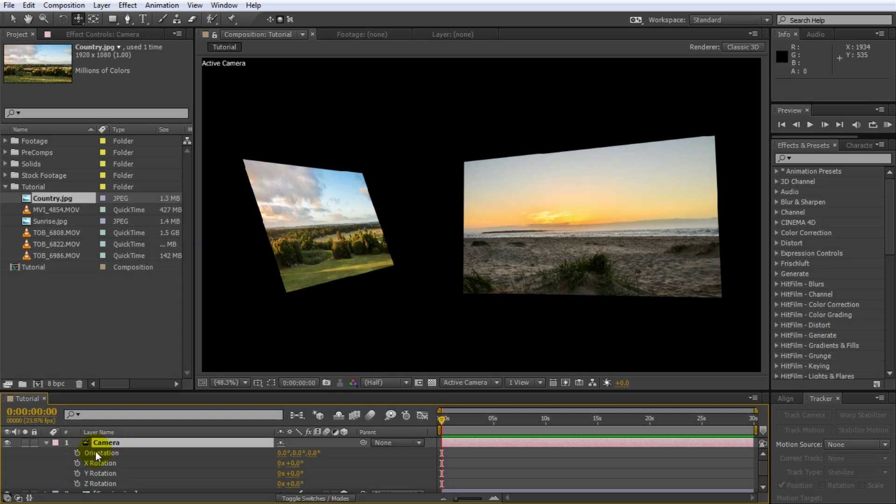
pyautogui.click(77, 454)
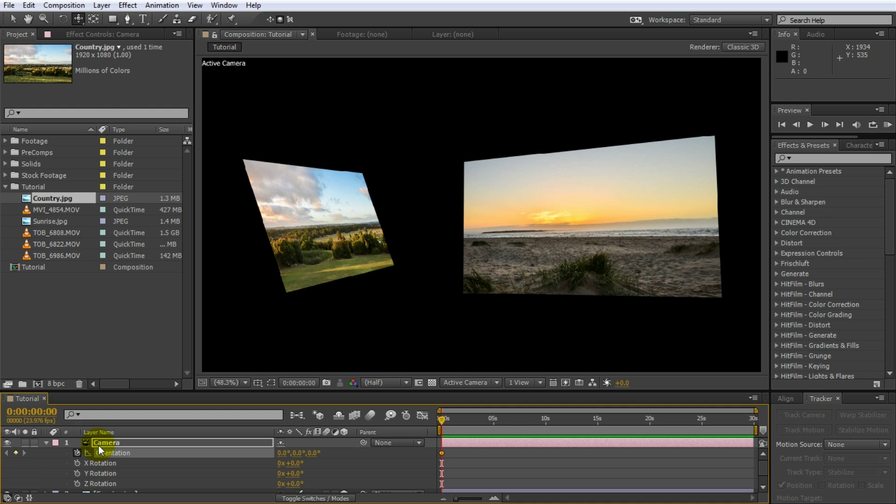
pyautogui.click(99, 445)
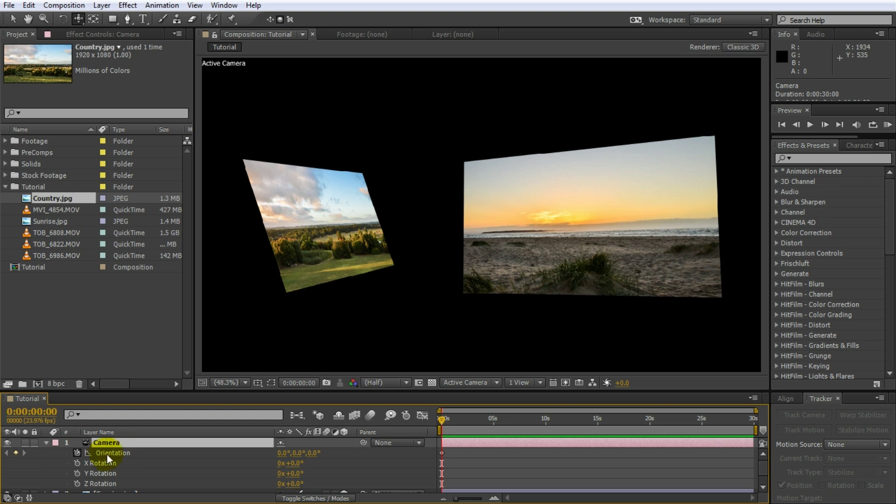
pyautogui.scroll(1, 124, 469)
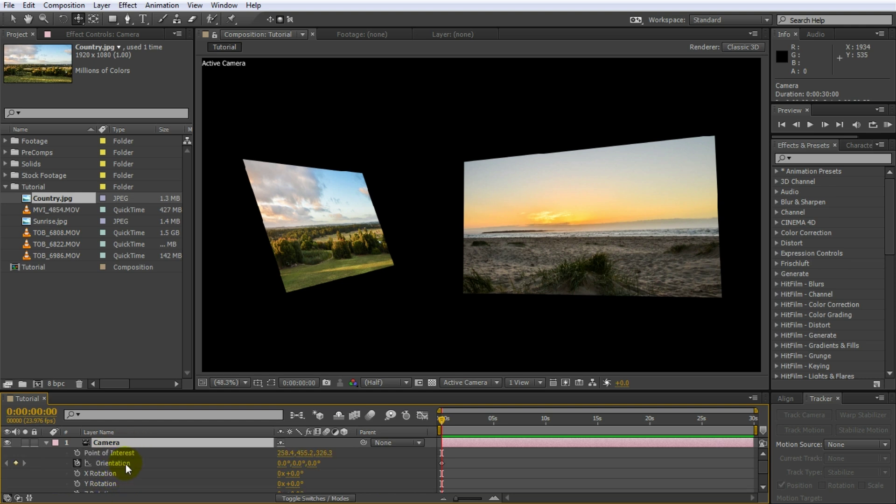
pyautogui.click(102, 454)
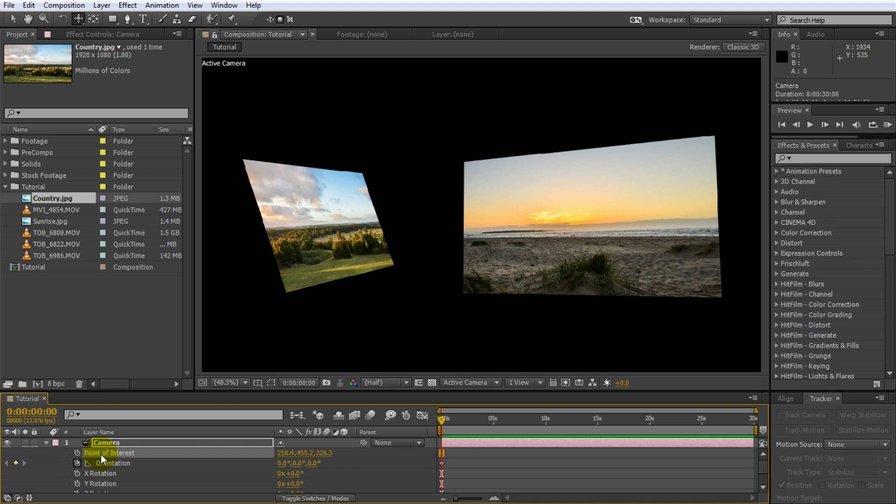
# Step: In the Top view, move the camera's Point of Interest to about 482.4, 455.2, 14.3
pyautogui.click(455, 381)
pyautogui.click(462, 459)
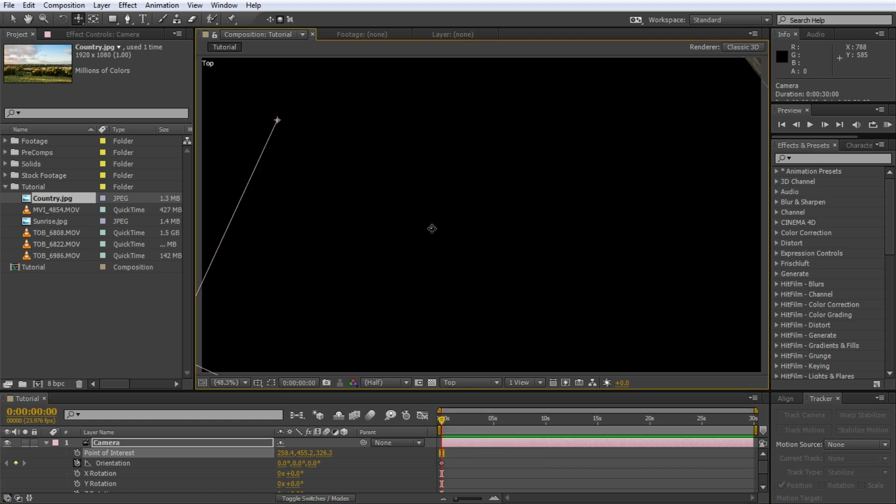
pyautogui.scroll(-4, 427, 236)
pyautogui.press('v')
pyautogui.moveTo(443, 253); pyautogui.dragTo(488, 194)
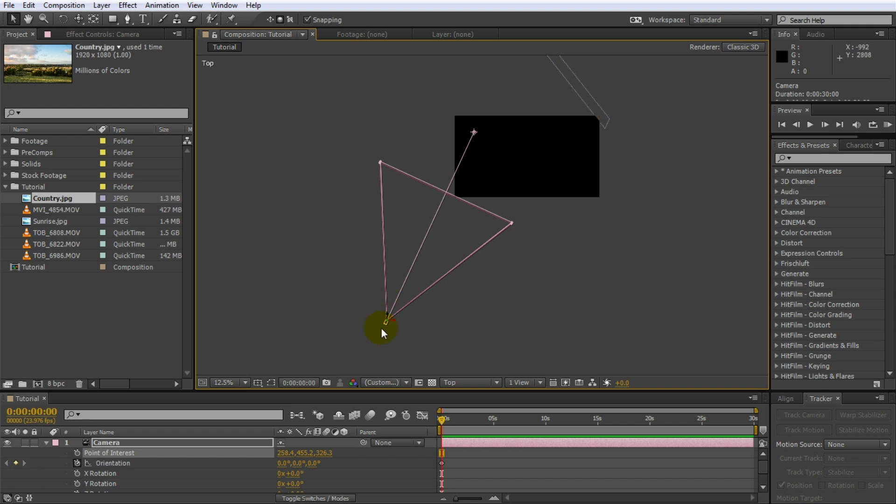
pyautogui.press('.')
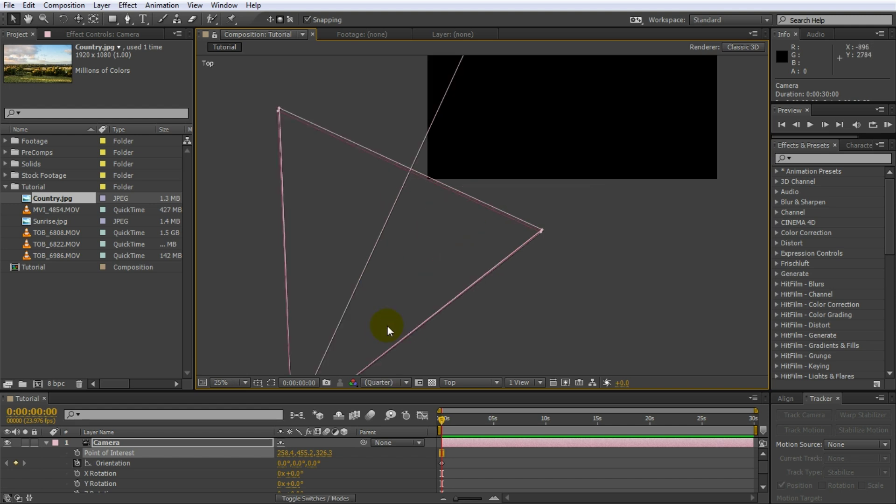
pyautogui.moveTo(388, 327); pyautogui.dragTo(472, 208)
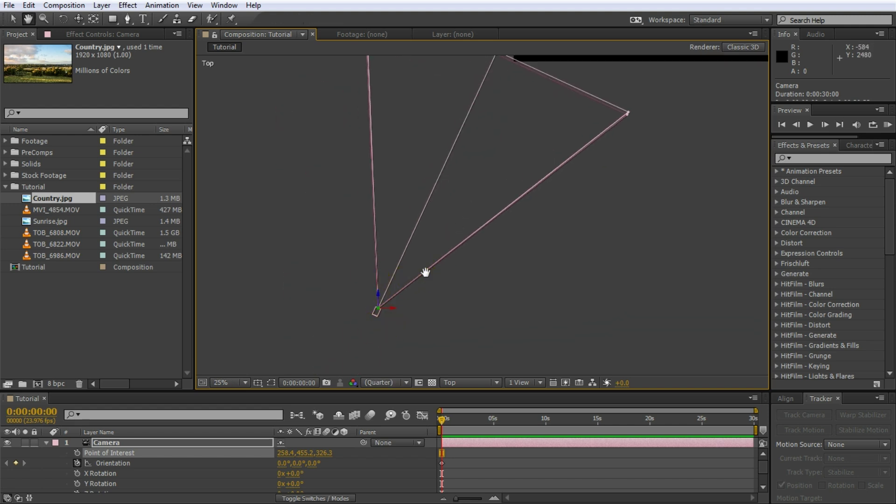
pyautogui.moveTo(424, 273); pyautogui.dragTo(414, 344)
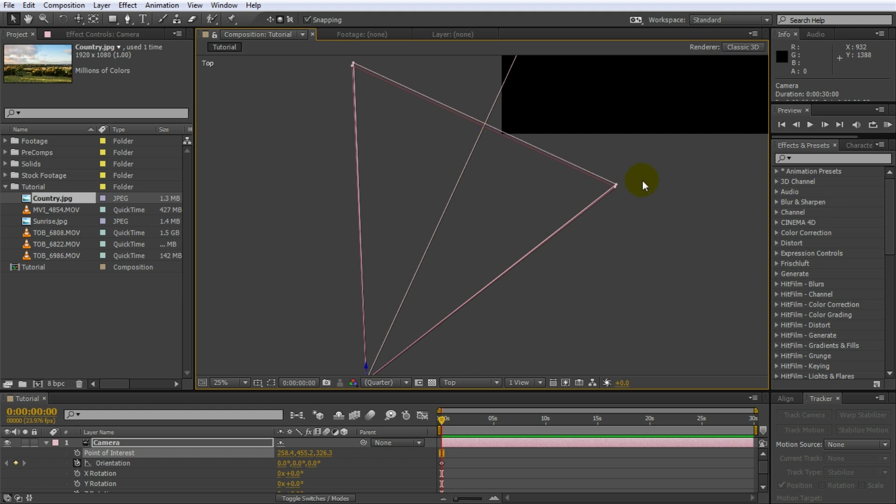
pyautogui.moveTo(497, 136); pyautogui.dragTo(428, 256)
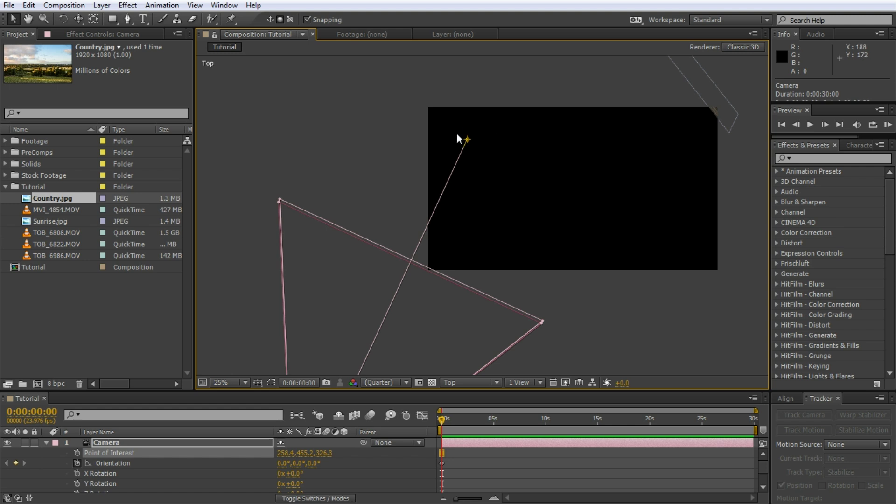
pyautogui.scroll(-2, 472, 144)
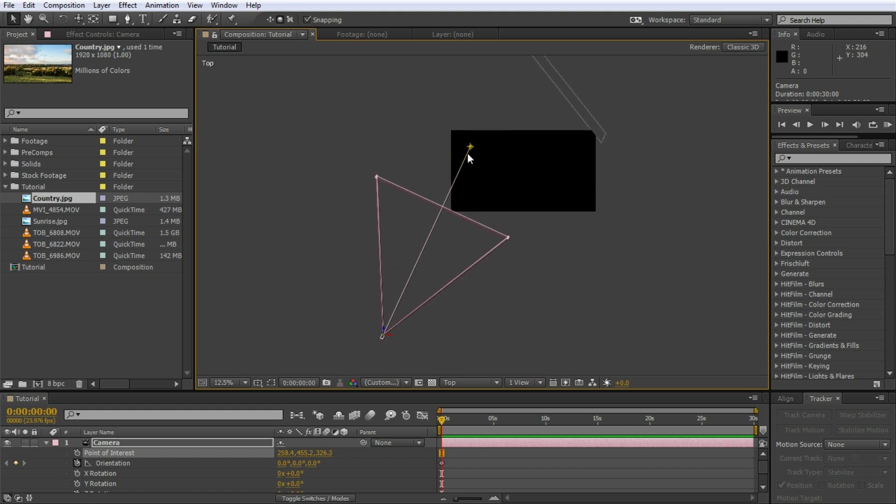
pyautogui.moveTo(470, 146); pyautogui.dragTo(494, 177)
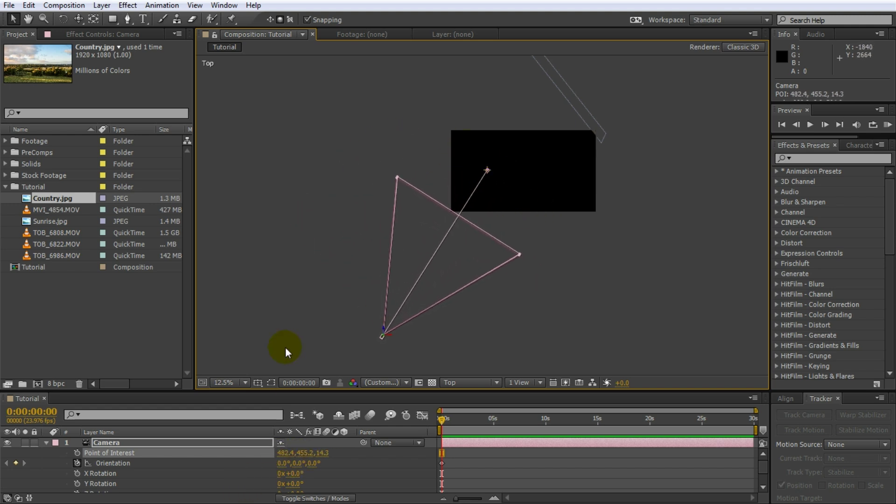
# Step: Add Point of Interest and Position keyframes to the Camera layer at 0:00:00:00
pyautogui.click(78, 453)
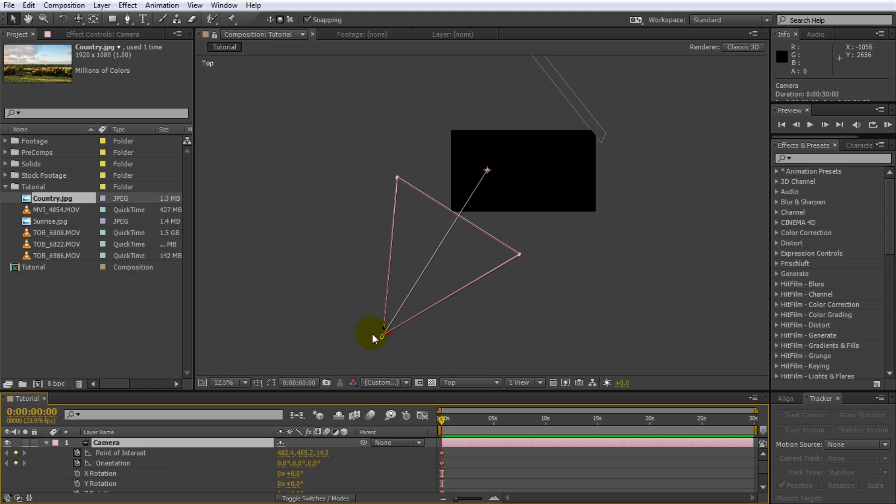
pyautogui.click(117, 436)
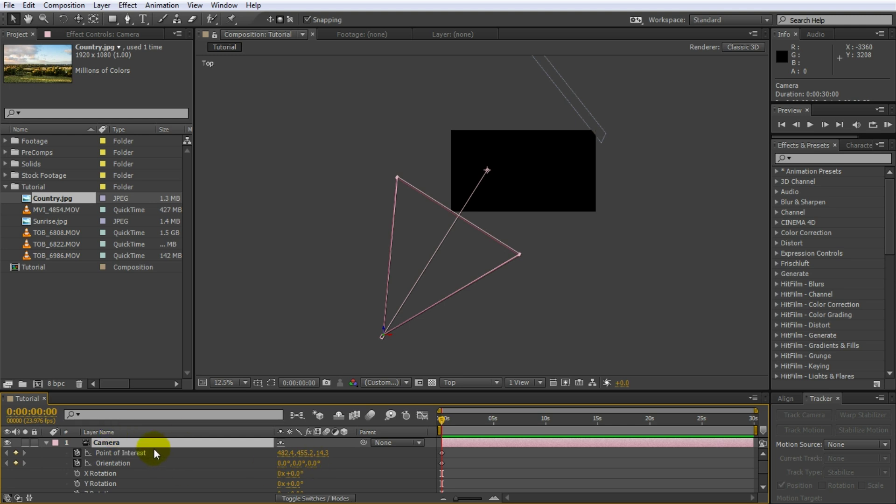
pyautogui.hotkey('shift', 'p')
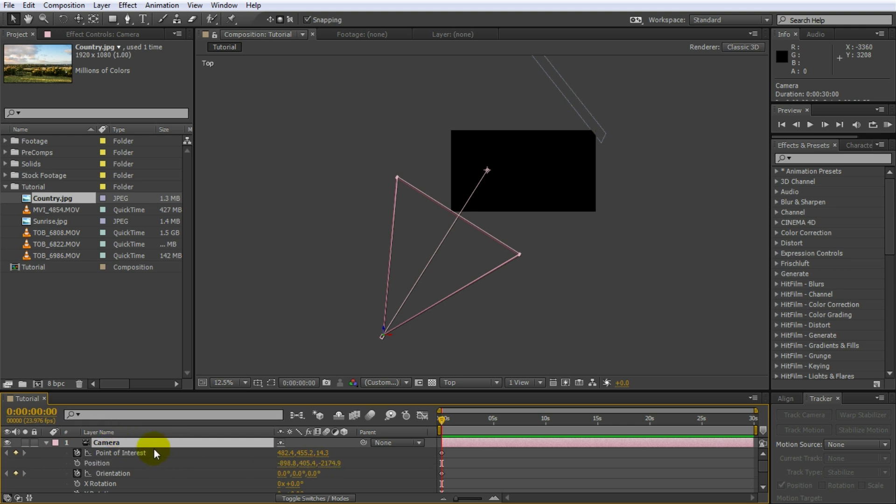
pyautogui.click(77, 463)
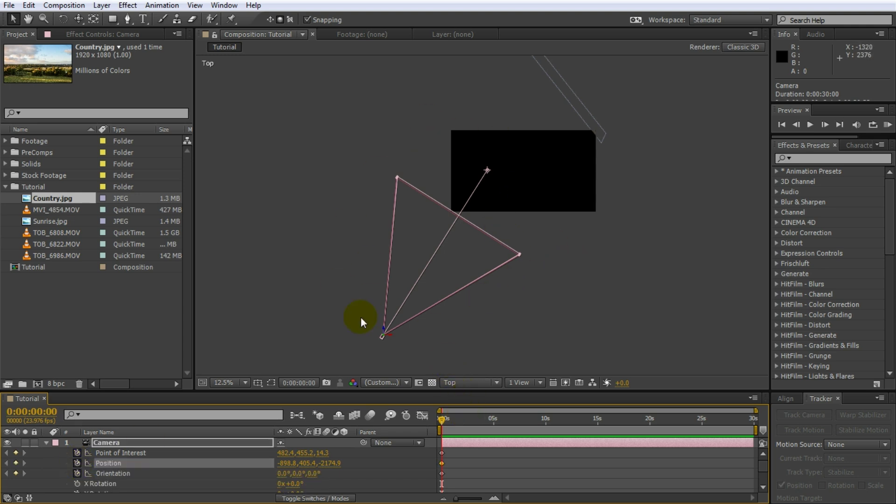
# Step: In the Active Camera view at 0:00:00:00, move the camera to Position about 2544, 94, -2549 with Point of Interest about 23, 261, -1985
pyautogui.click(463, 383)
pyautogui.click(463, 342)
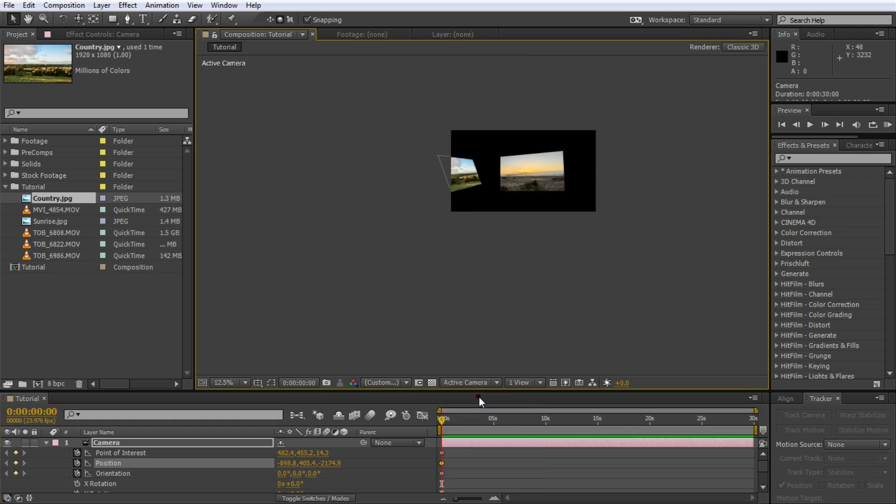
pyautogui.hotkey('shift', '/')
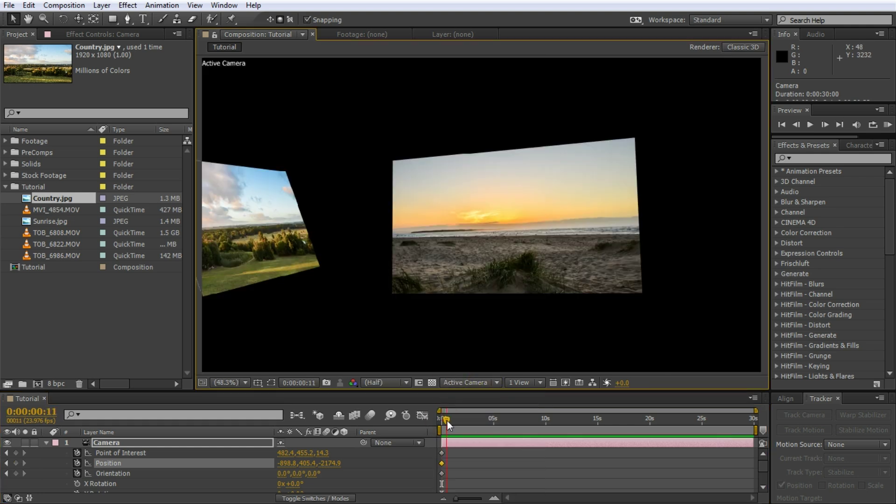
pyautogui.press('c')
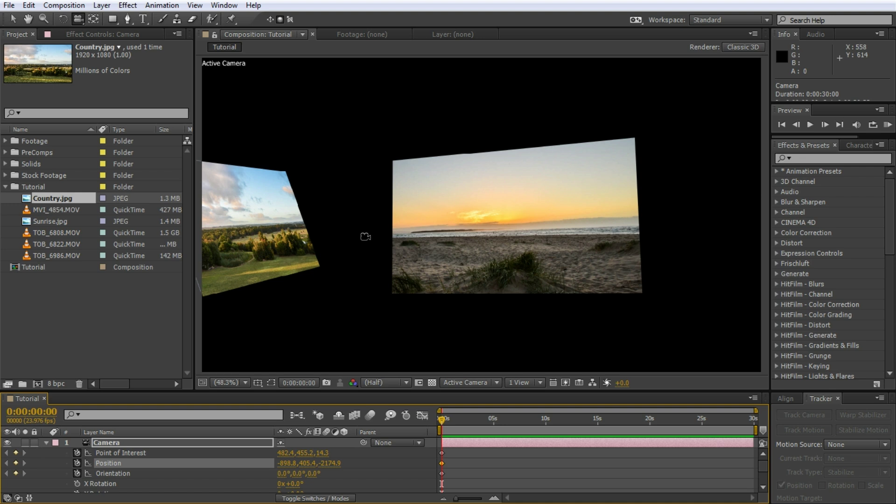
pyautogui.moveTo(362, 236); pyautogui.dragTo(245, 246)
pyautogui.press('c')
pyautogui.moveTo(399, 232); pyautogui.dragTo(580, 258)
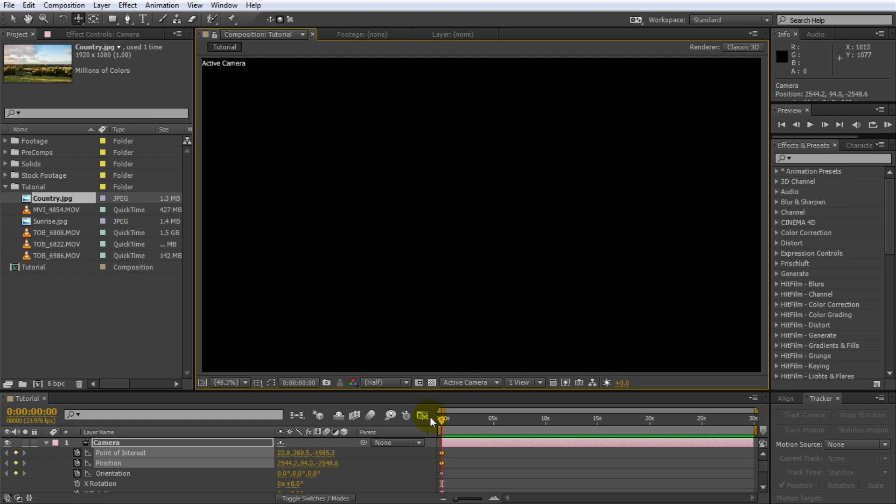
# Step: At 0:00:03:03, move the camera to frame both photos, with Position about 467, 370, -1589 and Point of Interest about 931, 525, 1187
pyautogui.moveTo(444, 419); pyautogui.dragTo(475, 424)
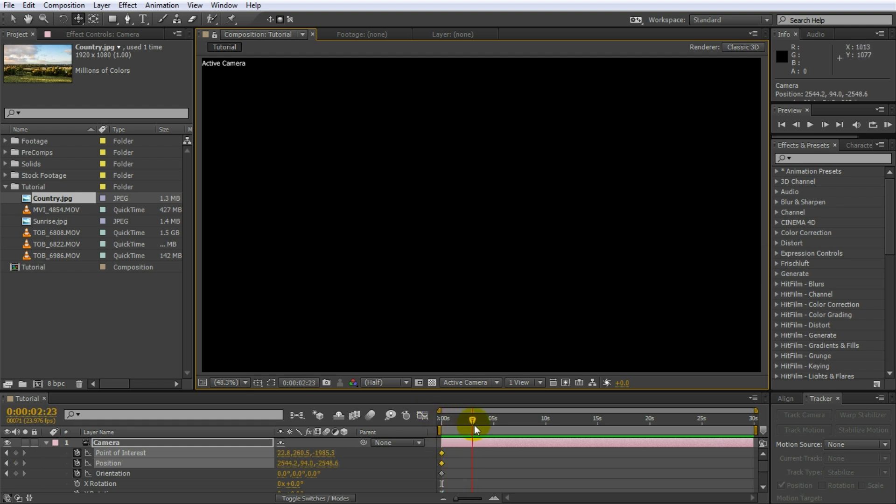
pyautogui.moveTo(575, 236); pyautogui.dragTo(552, 245)
pyautogui.moveTo(658, 237); pyautogui.dragTo(714, 245)
pyautogui.press('c')
pyautogui.press('c')
pyautogui.moveTo(491, 220); pyautogui.dragTo(777, 176)
pyautogui.press('c')
pyautogui.press('c')
pyautogui.moveTo(570, 214)
pyautogui.mouseDown()
pyautogui.moveTo(489, 196)
pyautogui.moveTo(458, 217)
pyautogui.mouseUp()
pyautogui.press('c')
pyautogui.press('c')
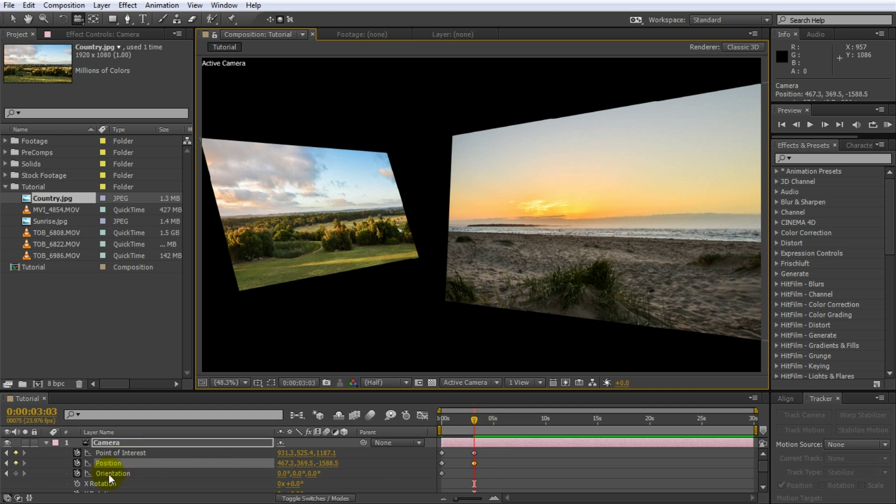
# Step: Return to the start of the timeline and play back the camera animation past its second keyframes
pyautogui.moveTo(472, 419); pyautogui.dragTo(442, 419)
pyautogui.press('h')
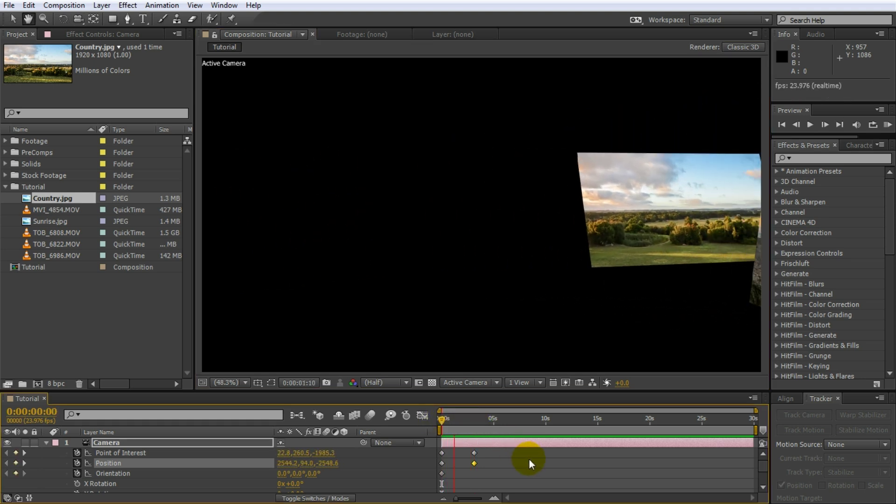
pyautogui.press('space')
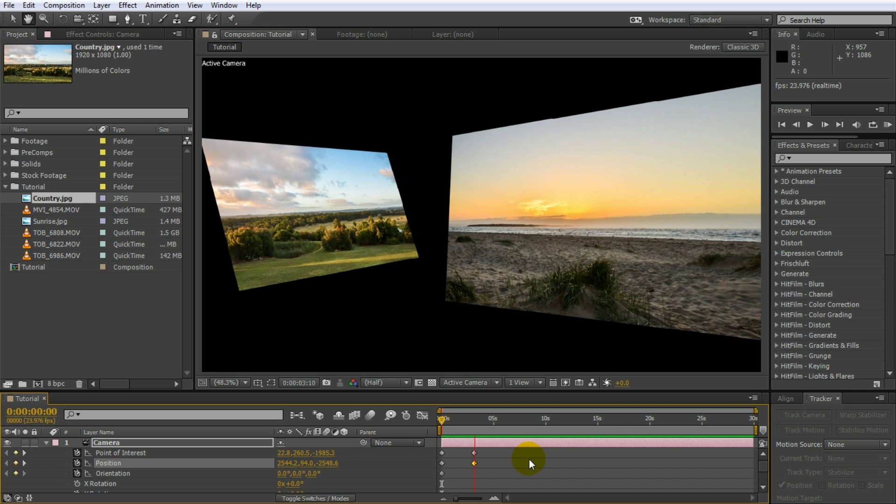
pyautogui.press('v')
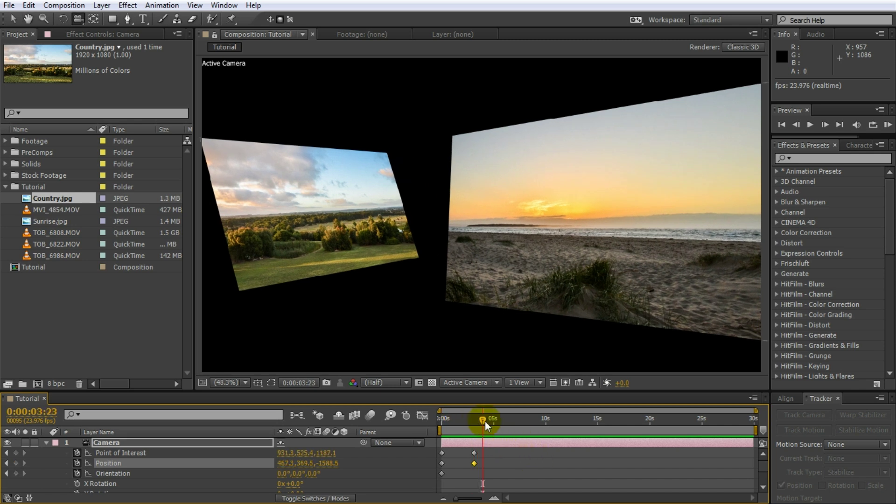
# Step: Select the camera's Position keyframes, collapse the Camera layer's properties, and deselect all layers
pyautogui.click(141, 462)
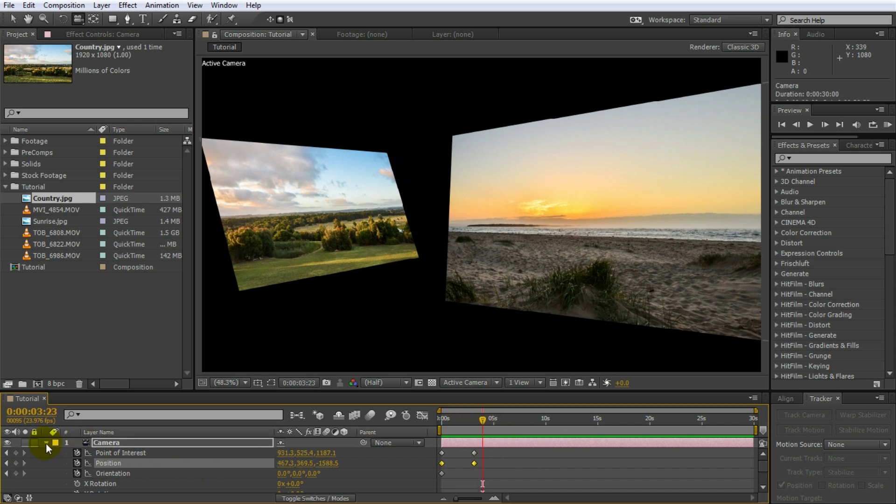
pyautogui.click(45, 444)
pyautogui.click(128, 472)
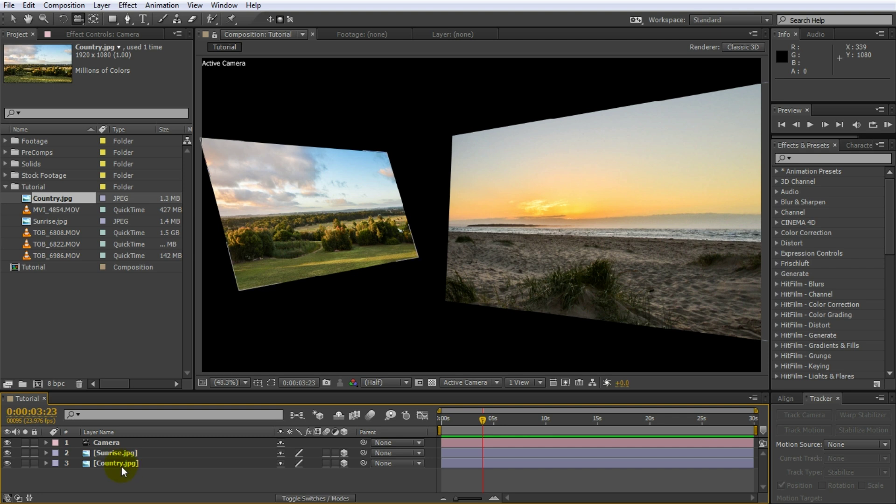
# Step: Add TOB_6808.MOV to the Tutorial composition between the Camera and Sunrise.jpg layers and activate the Selection Tool
pyautogui.click(52, 245)
pyautogui.click(51, 226)
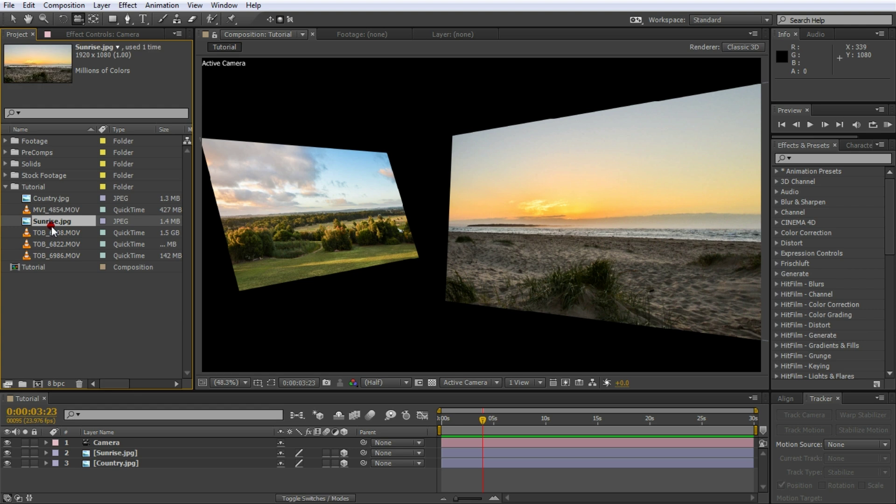
pyautogui.click(54, 237)
pyautogui.click(51, 250)
pyautogui.click(32, 235)
pyautogui.moveTo(51, 231); pyautogui.dragTo(110, 448)
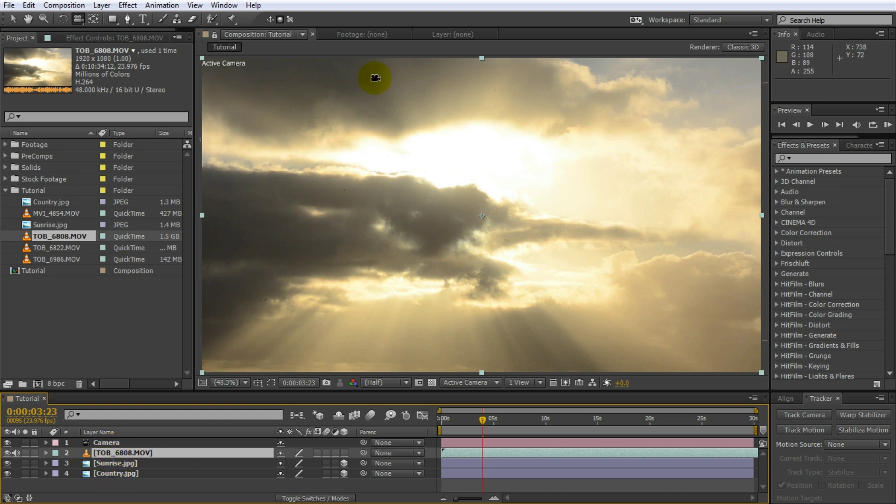
pyautogui.press('v')
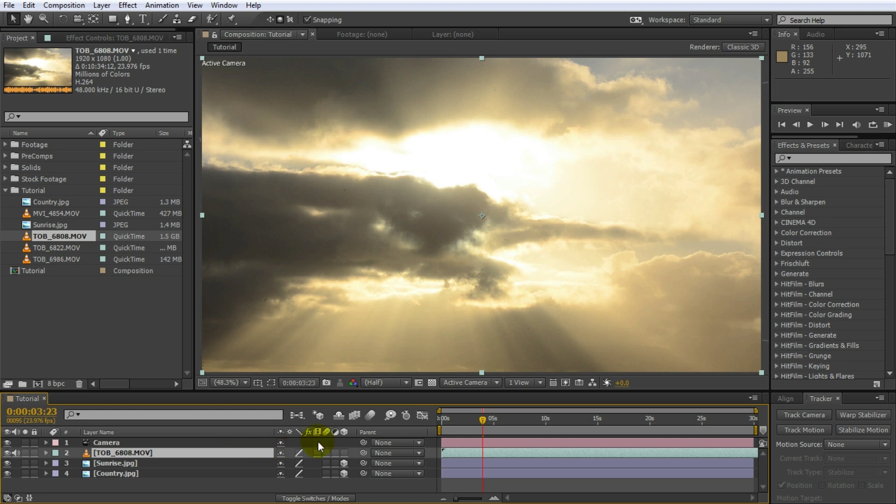
# Step: Make TOB_6808.MOV a 3D layer and place it below the countryside photo, at a Position of about 361, 1124, 2539
pyautogui.click(344, 453)
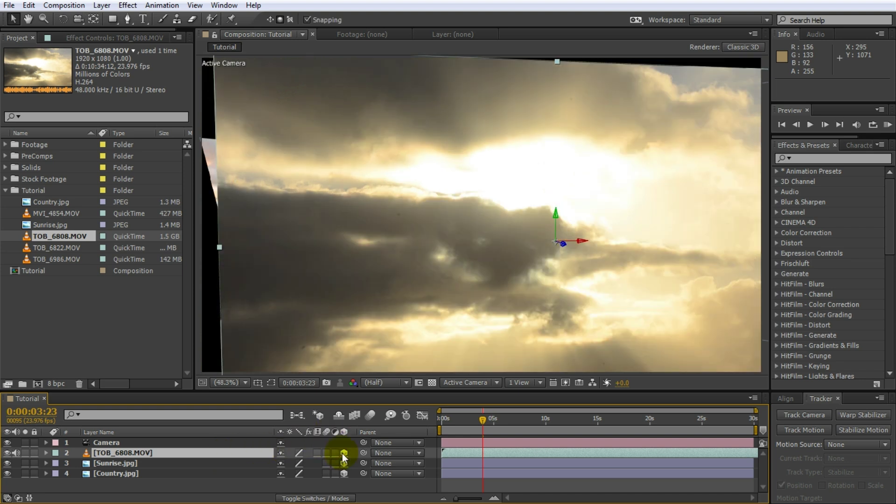
pyautogui.moveTo(573, 248); pyautogui.dragTo(390, 287)
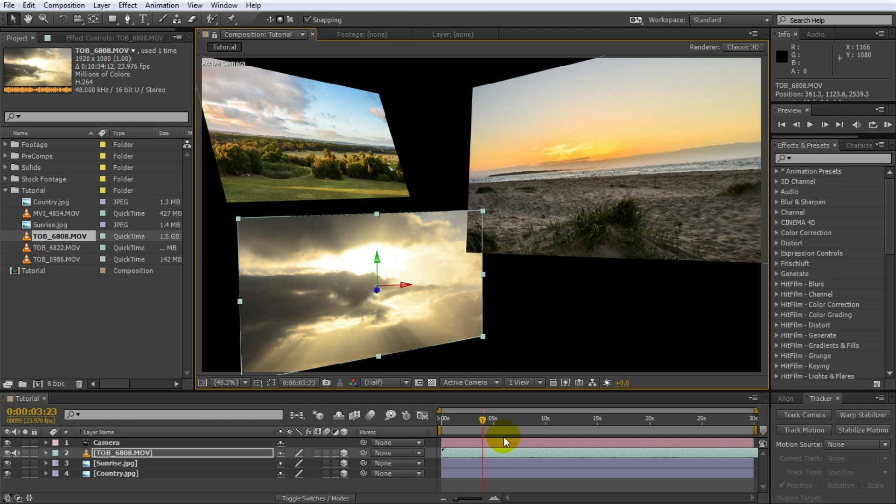
# Step: Scrub through the video clip to 0:00:18:04, return to the timeline start, and preview the camera move with the clip in 3D
pyautogui.moveTo(481, 419); pyautogui.dragTo(633, 415)
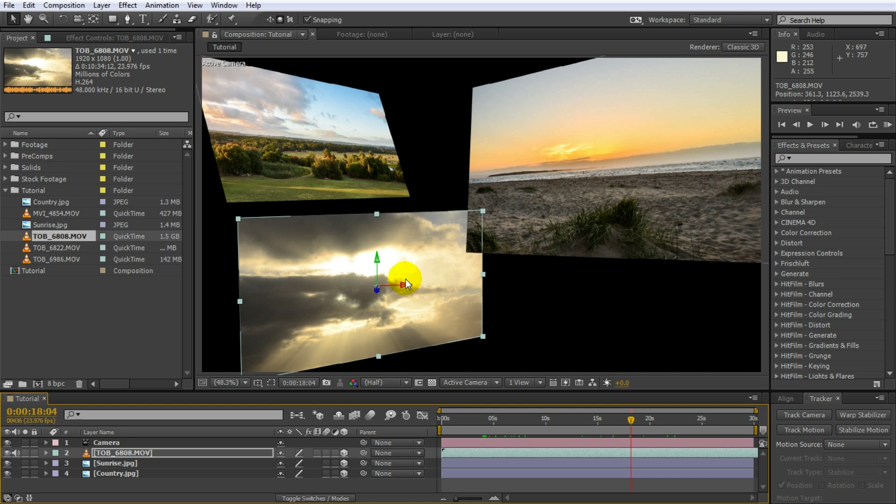
pyautogui.moveTo(633, 416); pyautogui.dragTo(438, 422)
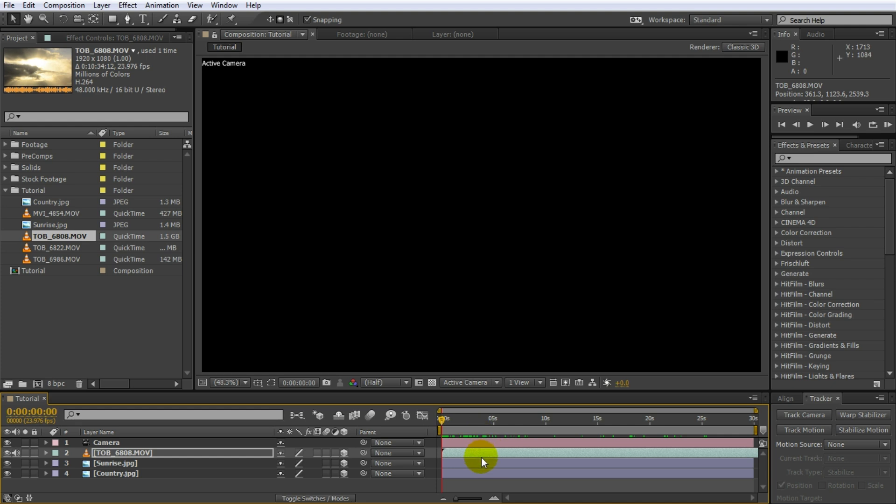
pyautogui.press('KP_0')
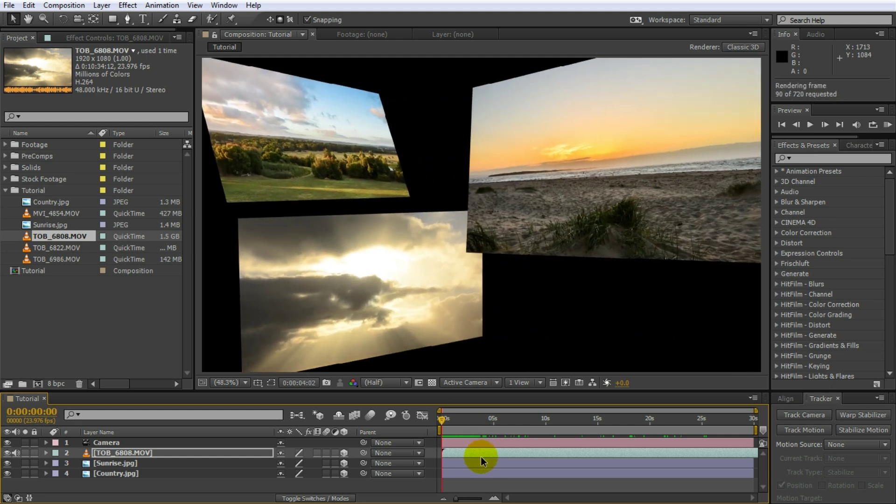
pyautogui.press('space')
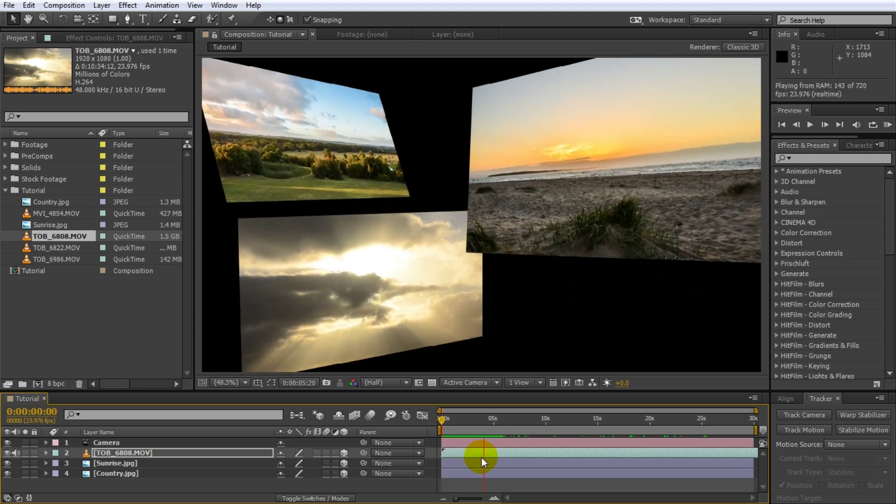
pyautogui.press('space')
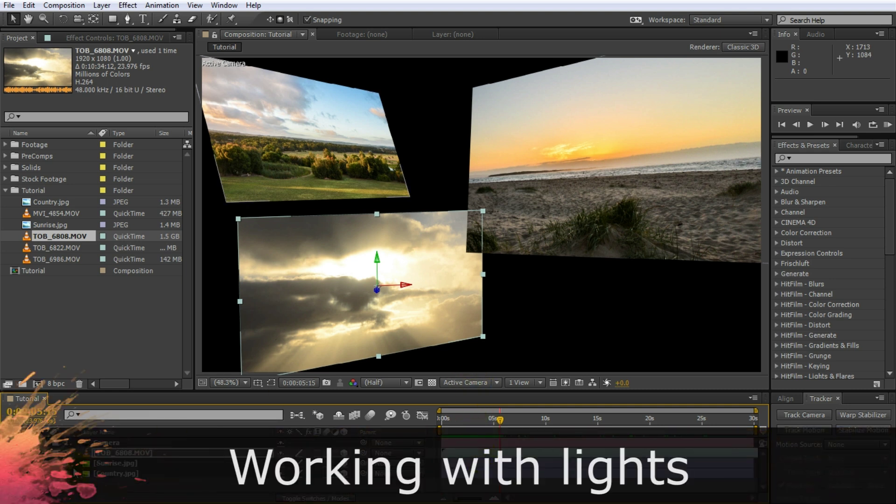
pyautogui.click(332, 102)
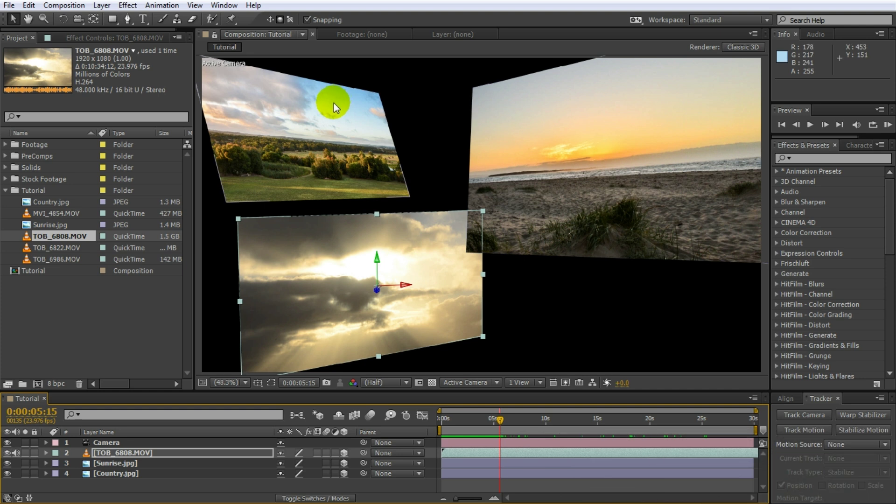
pyautogui.click(481, 224)
pyautogui.click(326, 103)
pyautogui.click(648, 125)
pyautogui.click(475, 294)
pyautogui.click(254, 49)
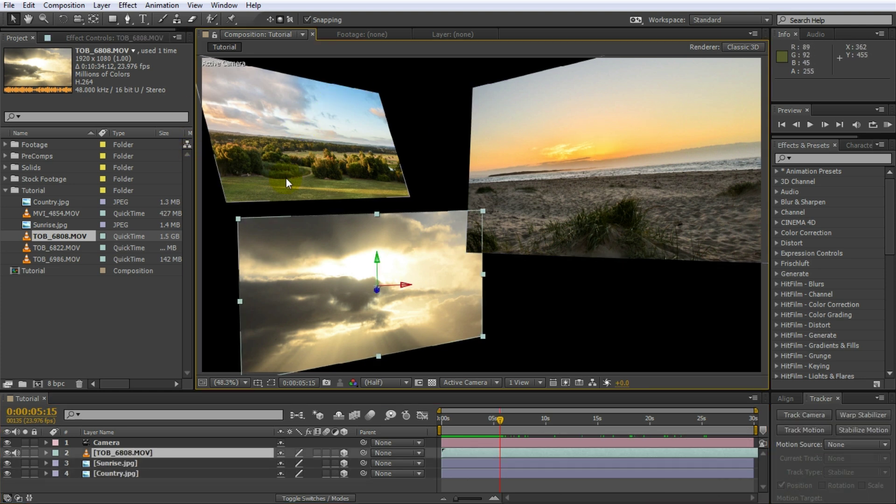
pyautogui.click(553, 95)
pyautogui.click(339, 181)
# Step: Start a new light layer named Light and set its color to white (FFFFFF)
pyautogui.click(102, 6)
pyautogui.moveTo(281, 18)
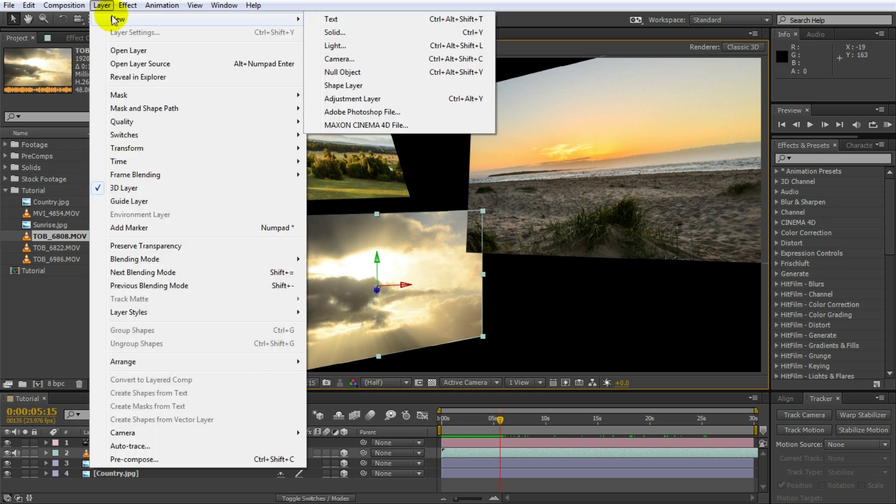
pyautogui.click(336, 47)
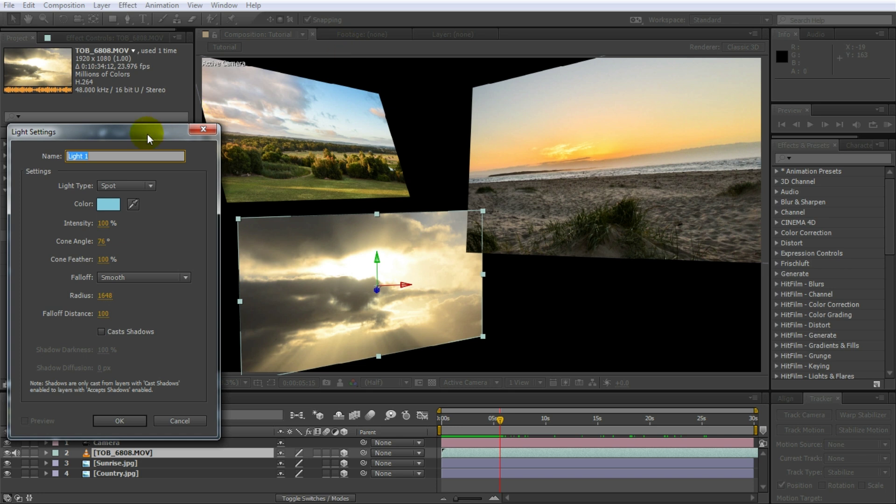
pyautogui.moveTo(156, 132); pyautogui.dragTo(184, 124)
pyautogui.click(132, 192)
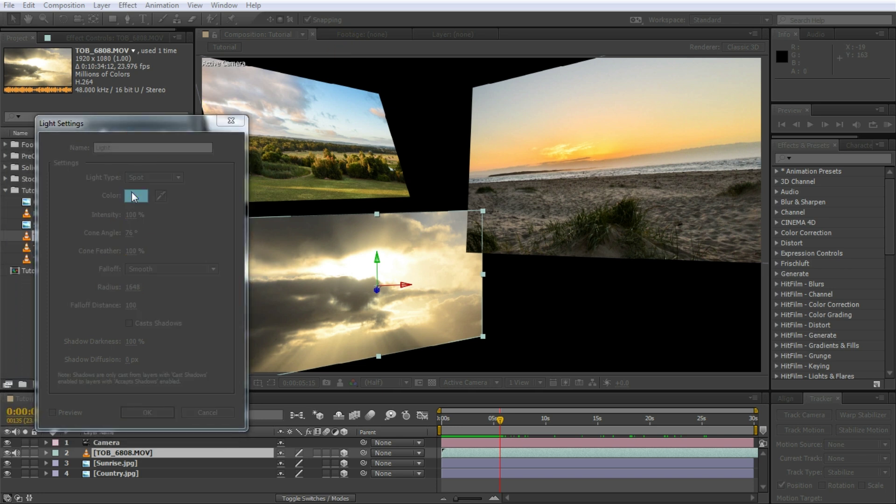
pyautogui.moveTo(646, 407); pyautogui.dragTo(543, 320)
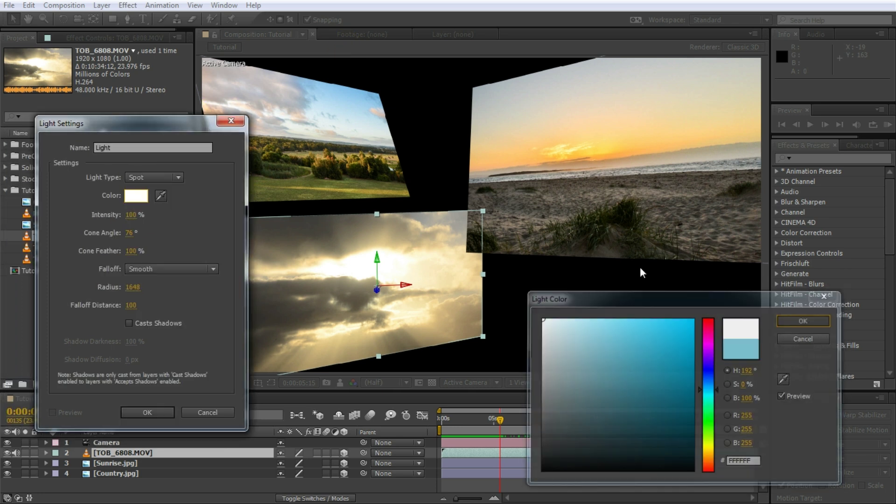
pyautogui.press('Return')
# Step: Set the light type to Point, keep the Smooth falloff with shadow casting off, and create the light
pyautogui.click(129, 167)
pyautogui.moveTo(134, 125); pyautogui.dragTo(106, 121)
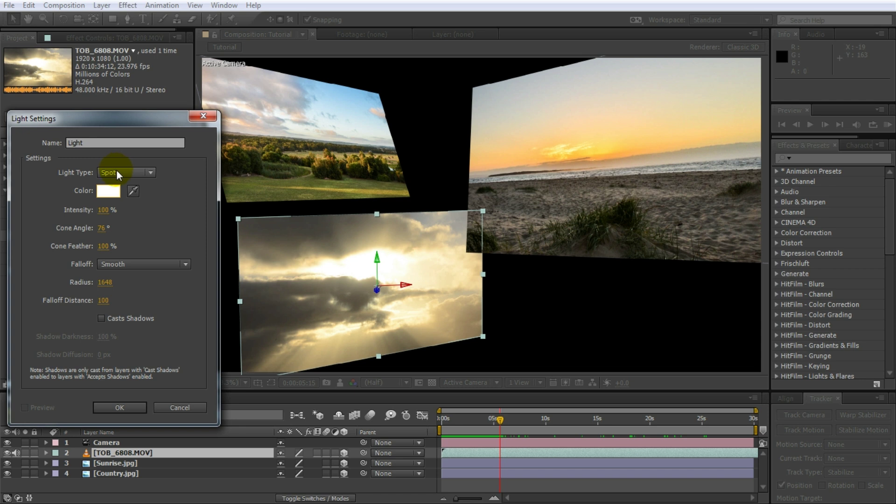
pyautogui.click(146, 172)
pyautogui.click(138, 187)
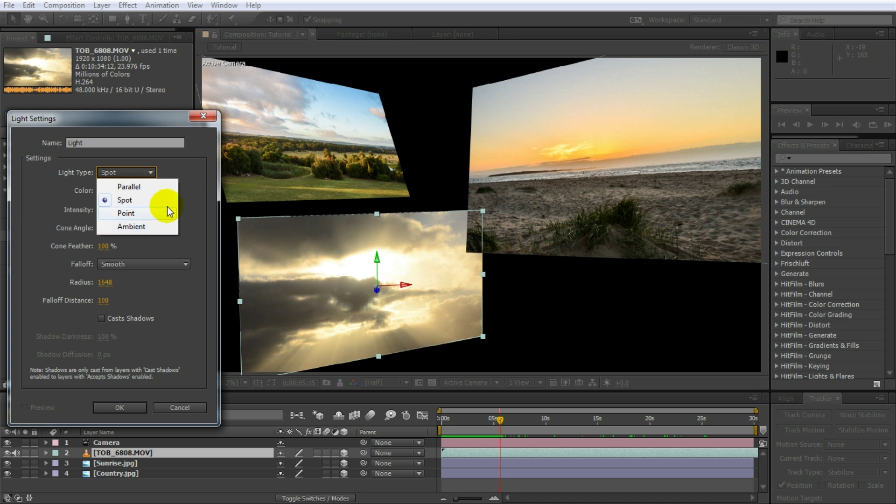
pyautogui.click(152, 212)
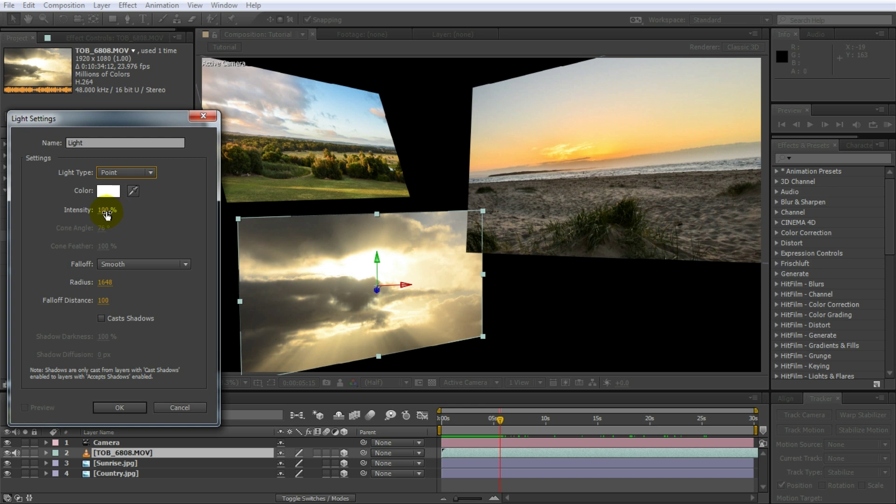
pyautogui.click(115, 267)
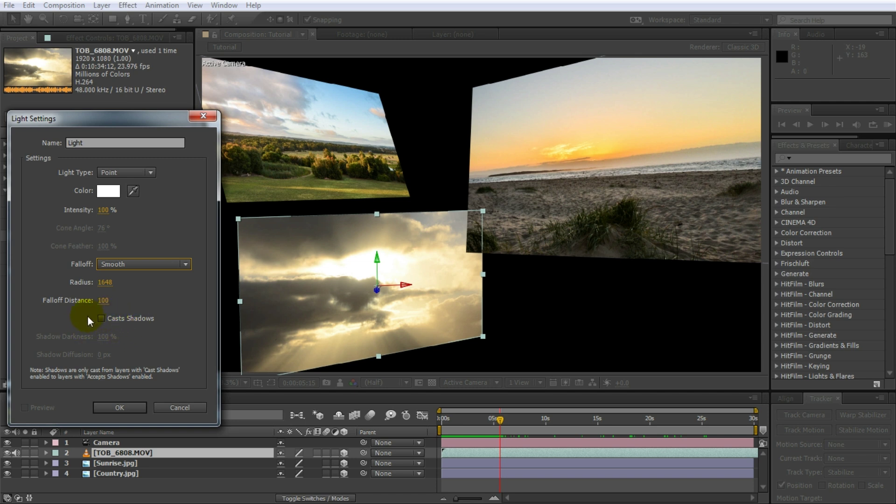
pyautogui.moveTo(114, 118); pyautogui.dragTo(160, 99)
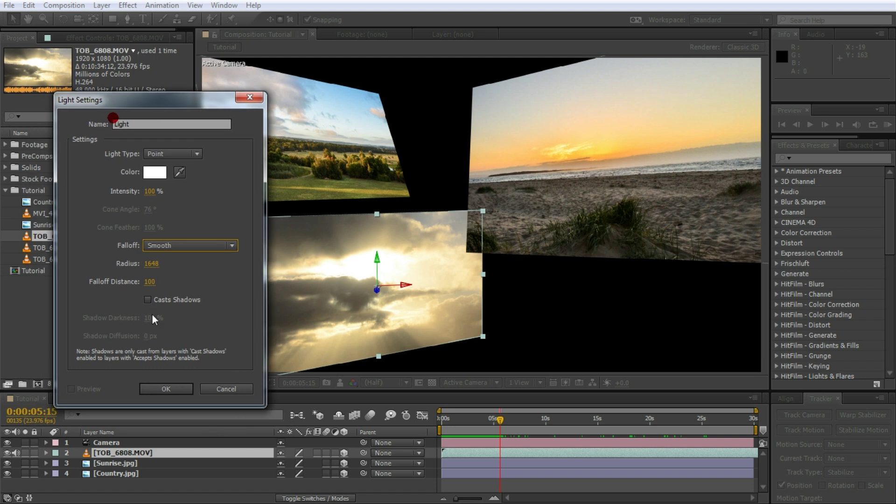
pyautogui.click(166, 389)
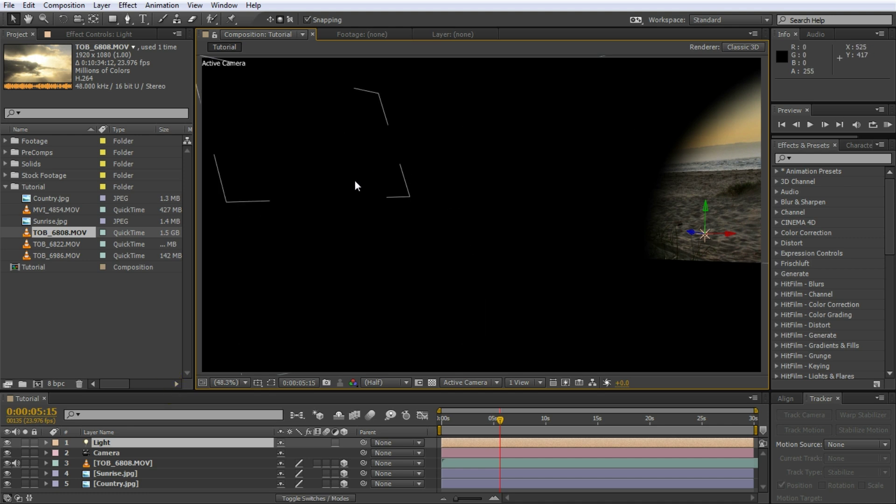
# Step: Move the Light layer in 3D space to the area between the three images, at a Position of about 1040, 460, 1605
pyautogui.click(107, 443)
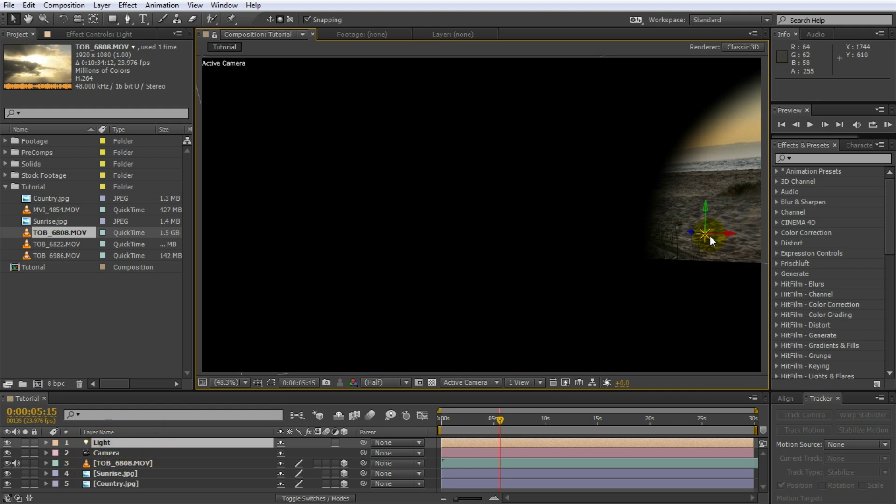
pyautogui.moveTo(705, 233); pyautogui.dragTo(4, 135)
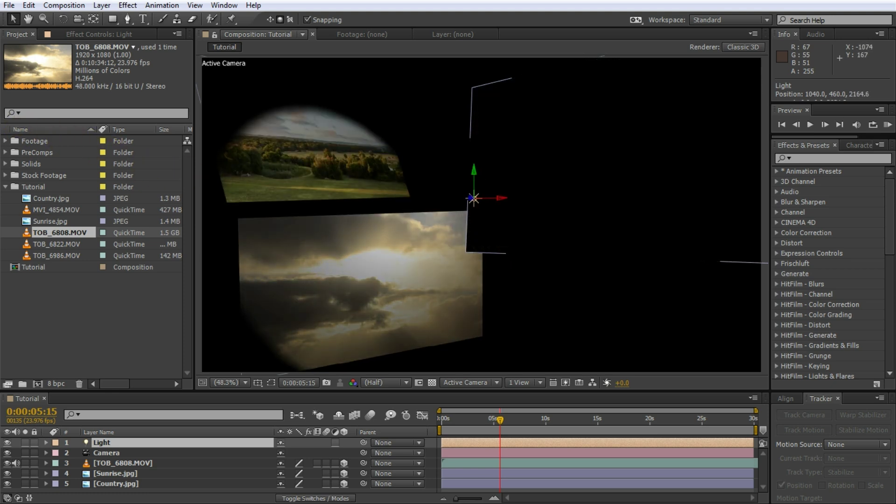
pyautogui.moveTo(482, 206); pyautogui.dragTo(640, 202)
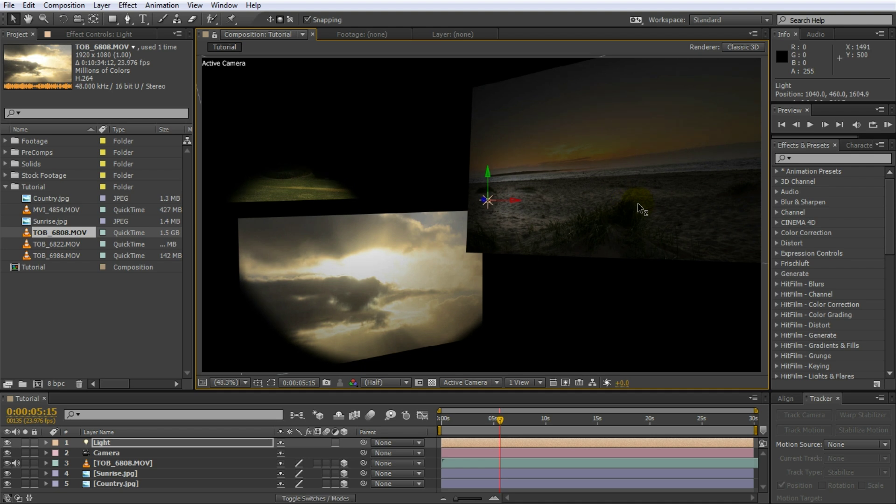
pyautogui.click(380, 273)
pyautogui.click(377, 292)
# Step: Edit the Light layer's settings to an intensity of 114%, a radius of about 1624 and a falloff distance of about 531
pyautogui.click(102, 443)
pyautogui.click(107, 445)
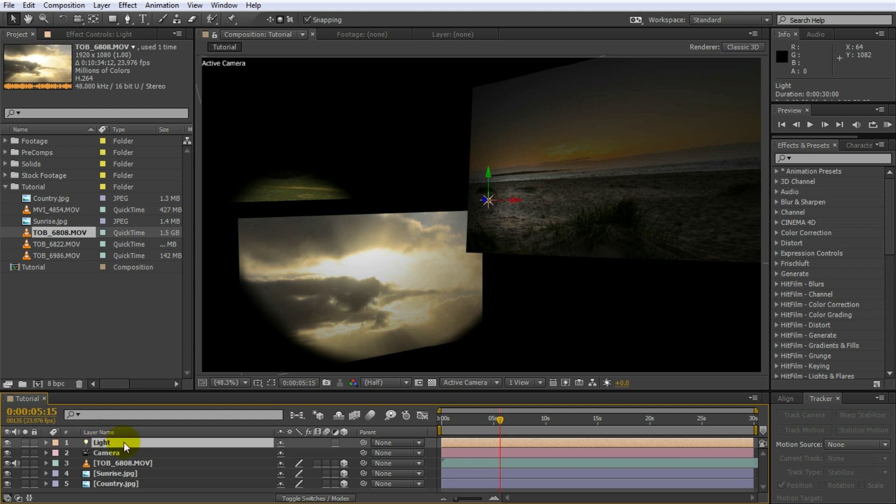
pyautogui.doubleClick(124, 443)
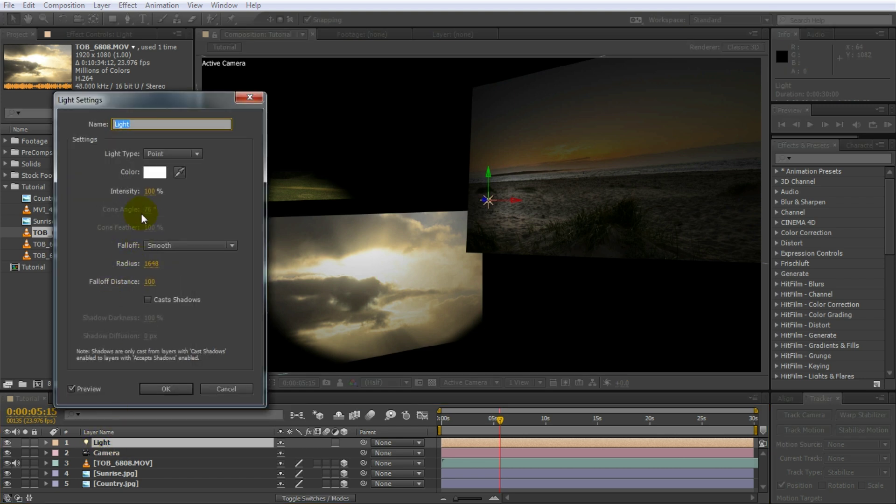
pyautogui.moveTo(152, 197); pyautogui.dragTo(162, 194)
pyautogui.moveTo(150, 264); pyautogui.dragTo(225, 257)
pyautogui.moveTo(150, 281); pyautogui.dragTo(75, 266)
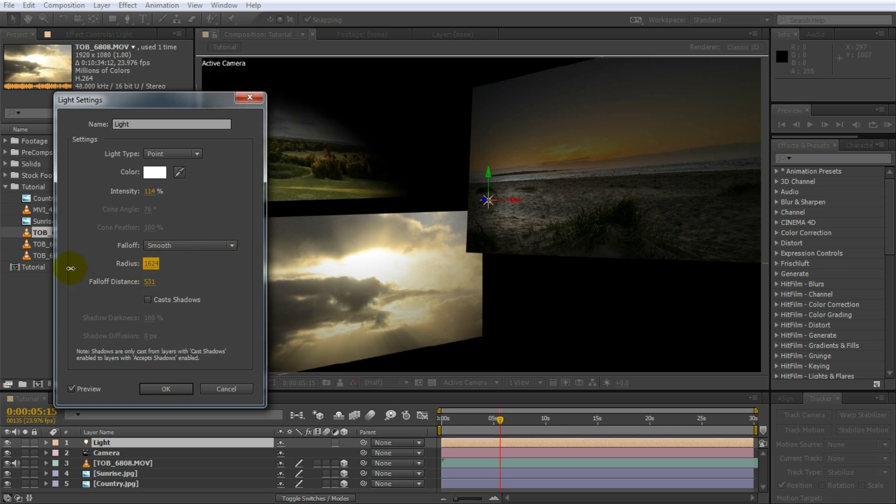
pyautogui.click(158, 386)
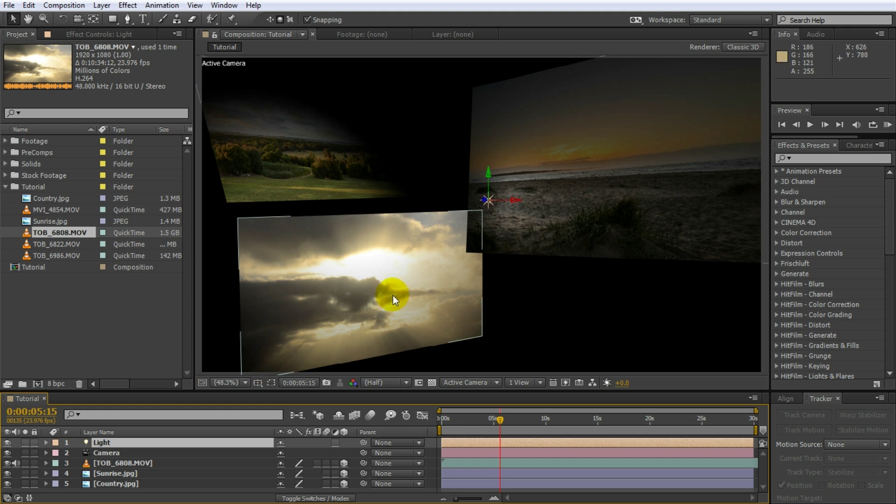
# Step: Preview the lit scene from the start of the timeline, stop playback, and park the playhead at 0:00:03:10
pyautogui.moveTo(498, 419); pyautogui.dragTo(430, 430)
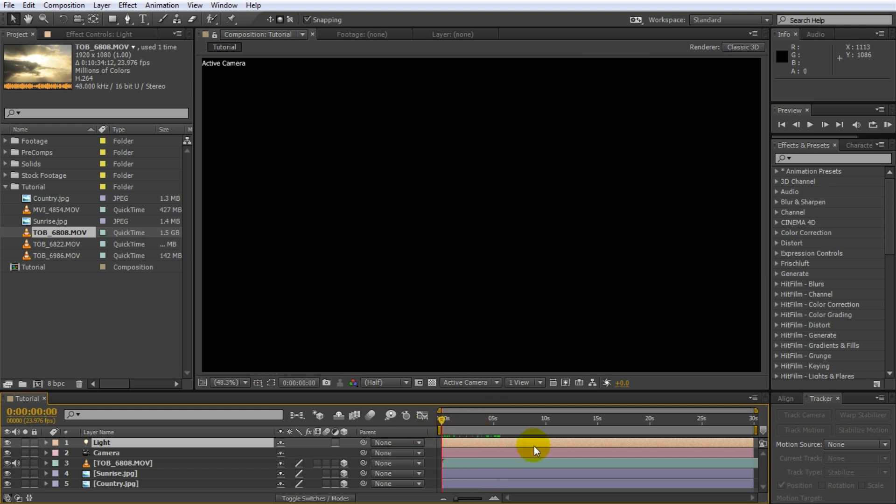
pyautogui.press('KP_0')
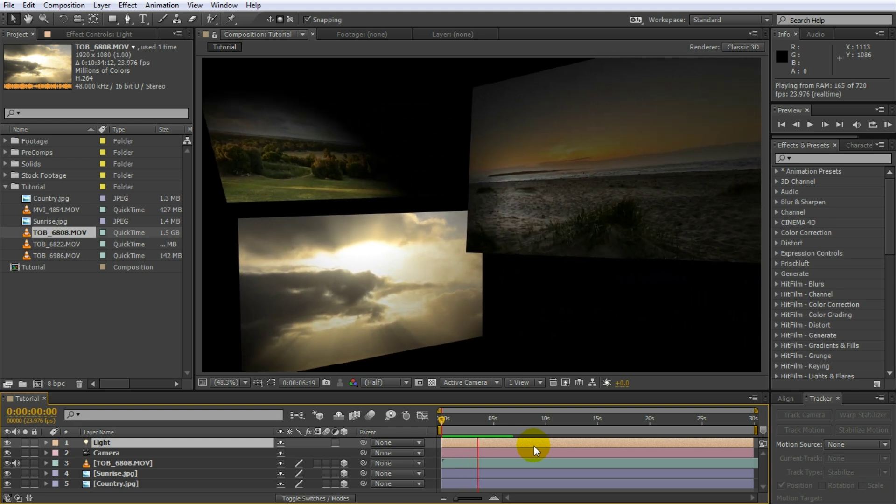
pyautogui.click(486, 424)
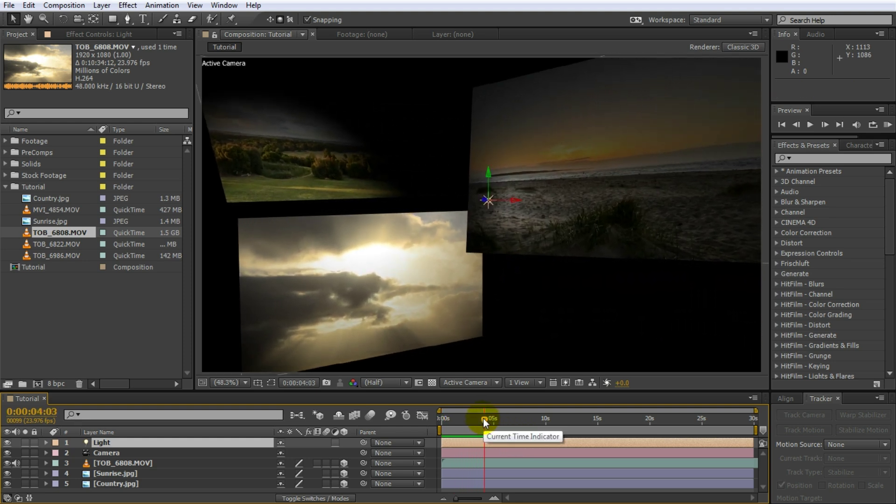
pyautogui.moveTo(483, 417)
pyautogui.mouseDown()
pyautogui.moveTo(453, 427)
pyautogui.moveTo(477, 433)
pyautogui.mouseUp()
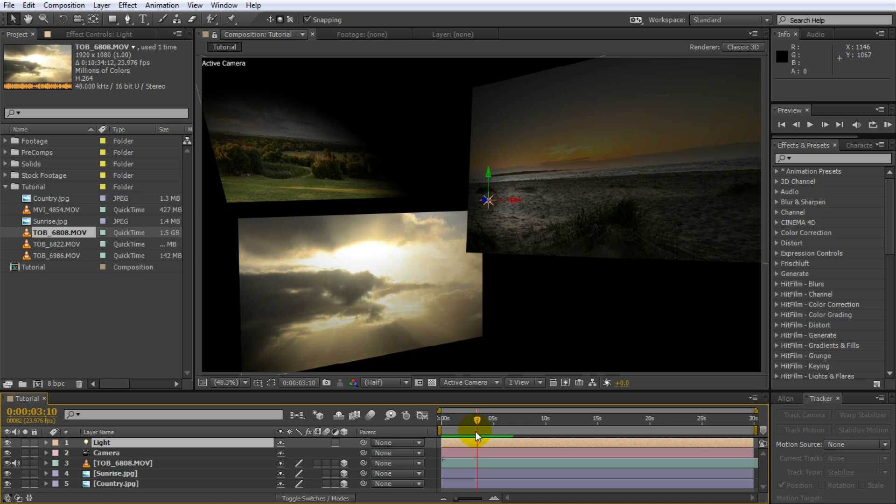
# Step: Reveal the Camera layer's keyframed properties and remove the Orientation animation
pyautogui.click(111, 454)
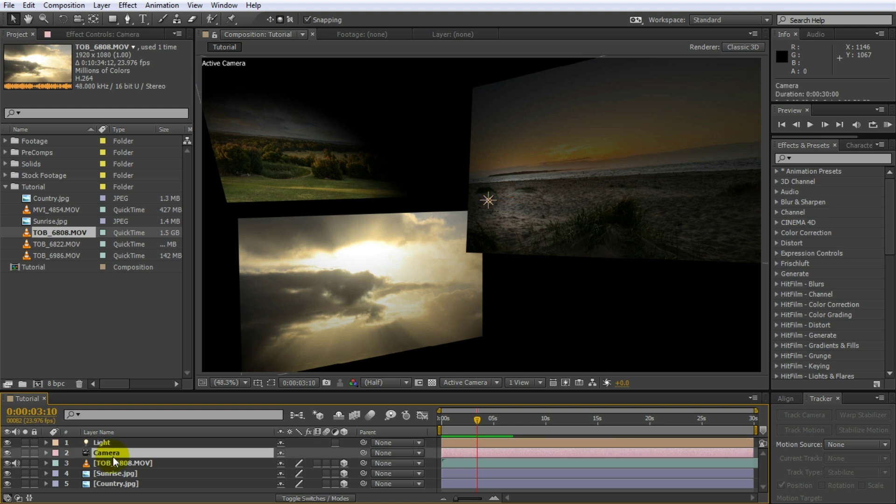
pyautogui.press('u')
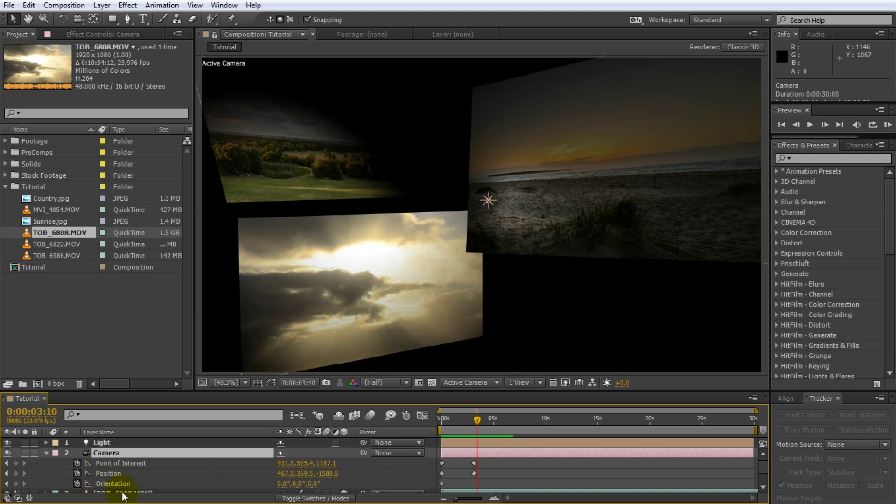
pyautogui.click(442, 484)
pyautogui.click(77, 484)
# Step: Move the playhead to 0:00:02:03 and apply Easy Ease to all Point of Interest and Position keyframes of the Camera layer
pyautogui.click(483, 465)
pyautogui.moveTo(475, 420)
pyautogui.mouseDown()
pyautogui.moveTo(450, 423)
pyautogui.moveTo(464, 420)
pyautogui.mouseUp()
pyautogui.moveTo(484, 479); pyautogui.dragTo(445, 462)
pyautogui.press('F9')
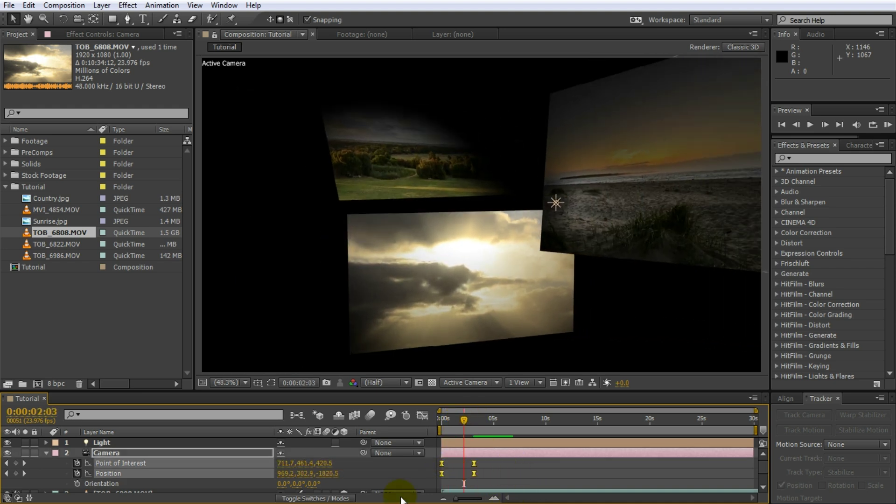
# Step: Play back the eased camera move from the start of the timeline and stop just past 0:00:04:00
pyautogui.moveTo(442, 417); pyautogui.dragTo(432, 438)
pyautogui.press('space')
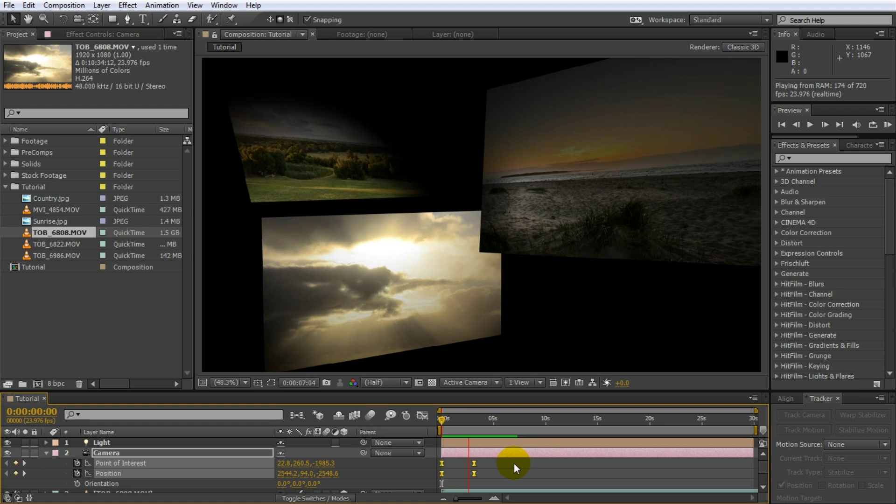
pyautogui.press('space')
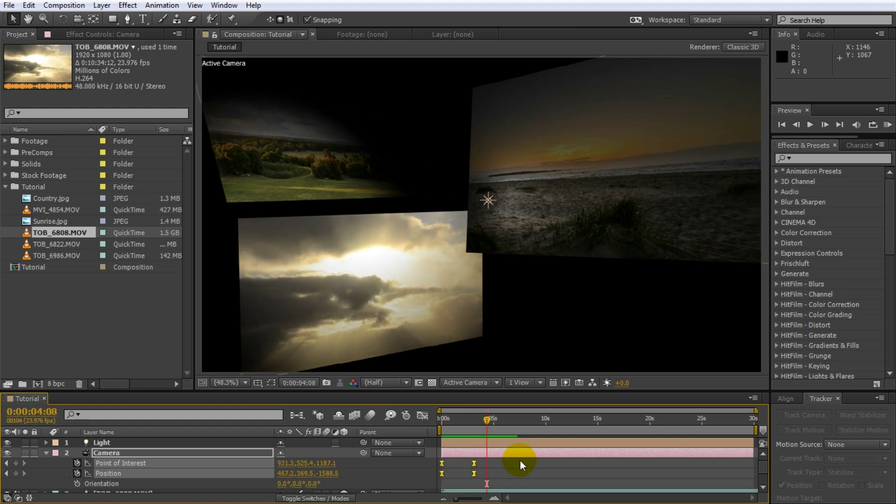
# Step: At 0:00:03:18, duplicate the Light layer and move the copy between the Country and Sunrise photos, to about 491.5, -5.5, 2405.7
pyautogui.moveTo(485, 410); pyautogui.dragTo(479, 424)
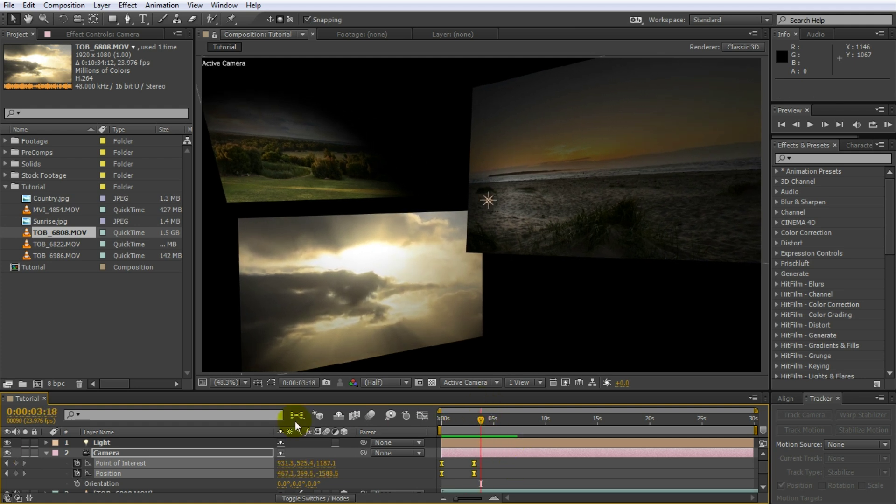
pyautogui.click(47, 456)
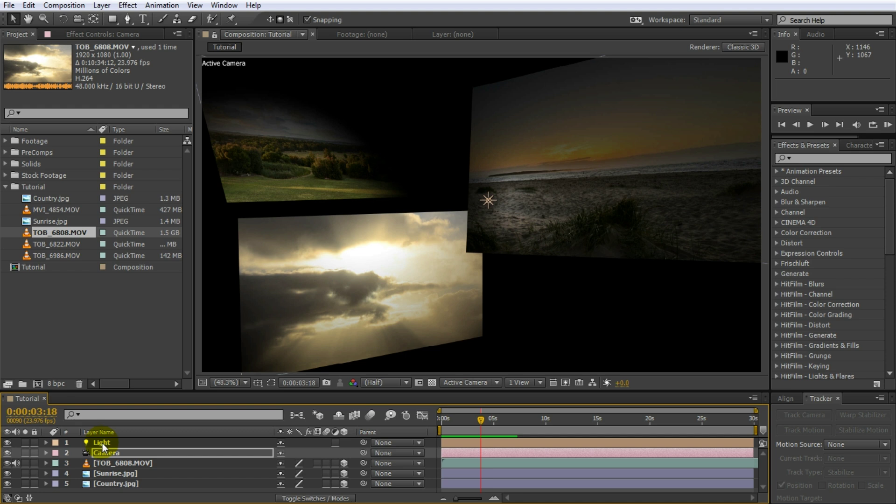
pyautogui.click(102, 443)
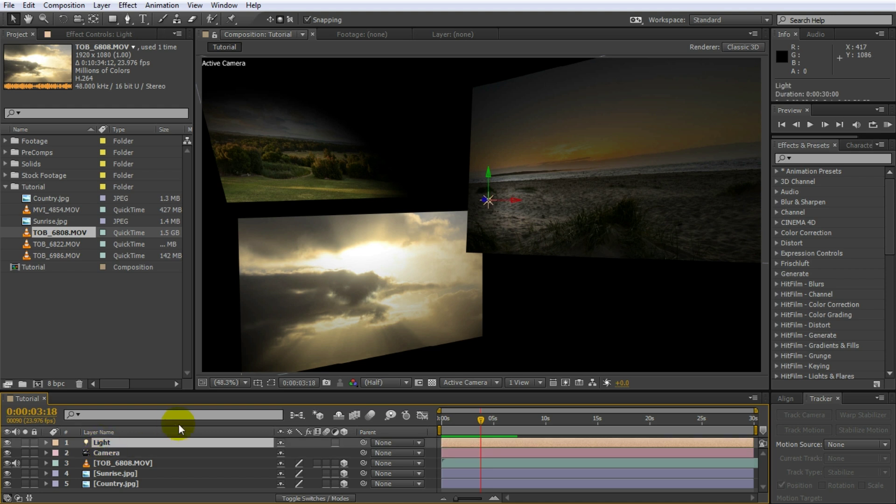
pyautogui.hotkey('ctrl', 'd')
pyautogui.moveTo(491, 196); pyautogui.dragTo(366, 121)
pyautogui.moveTo(463, 133); pyautogui.dragTo(520, 191)
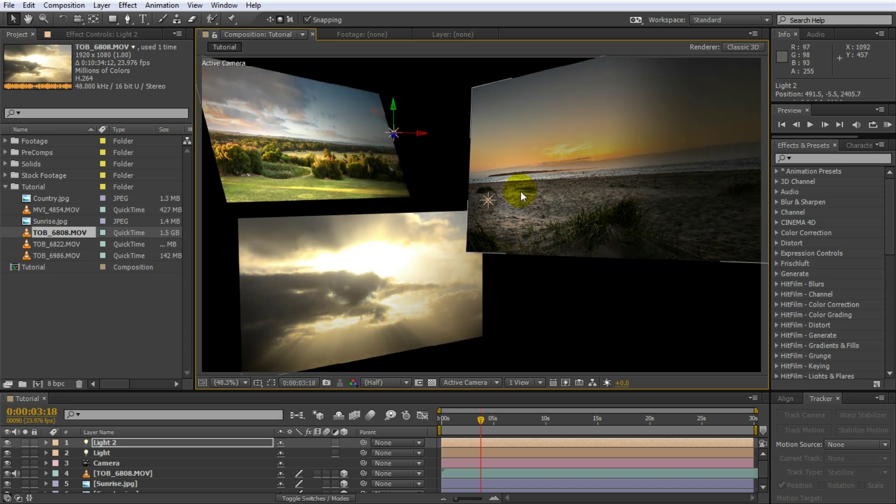
# Step: Open the light settings of Light 2 and change its colour to a bright red
pyautogui.click(413, 287)
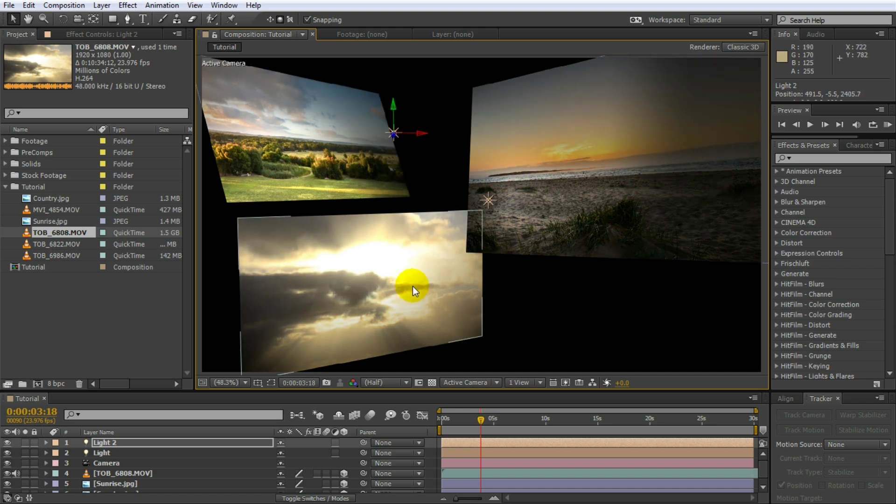
pyautogui.doubleClick(413, 287)
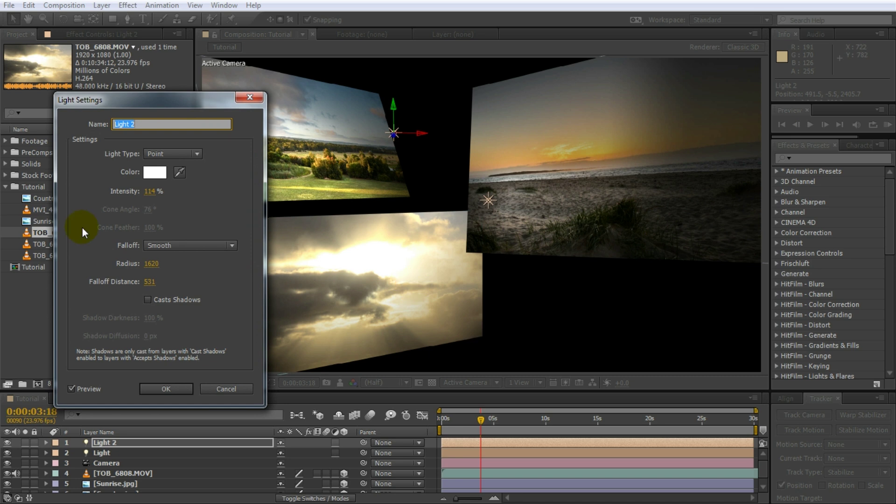
pyautogui.click(149, 173)
pyautogui.click(685, 319)
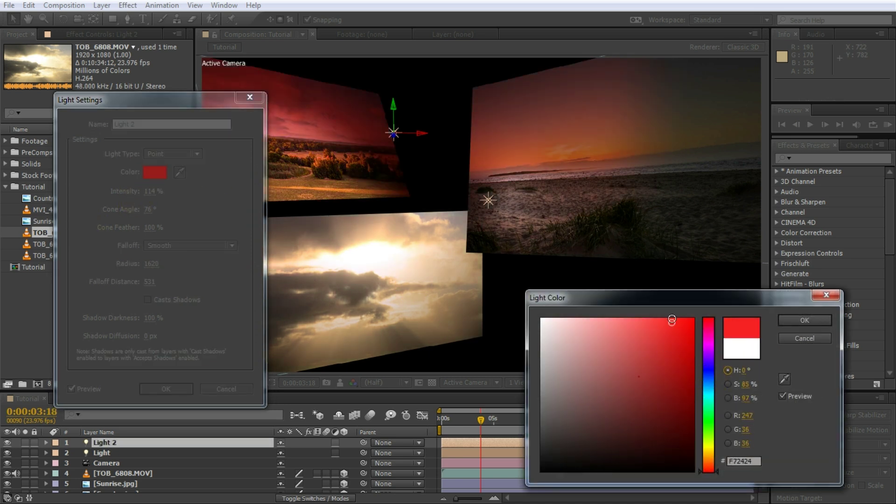
pyautogui.click(805, 321)
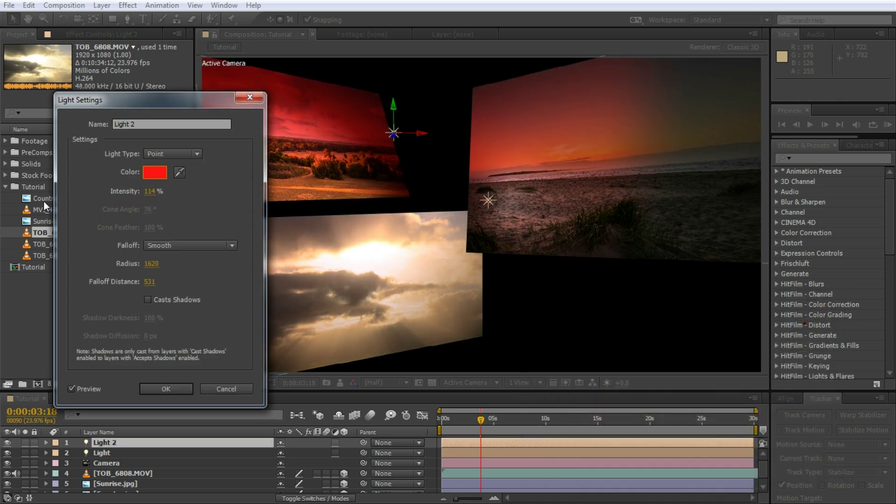
# Step: Set Light 2's intensity to 174% and its radius to 840, and apply the light settings
pyautogui.moveTo(149, 192); pyautogui.dragTo(186, 191)
pyautogui.moveTo(155, 266); pyautogui.dragTo(140, 304)
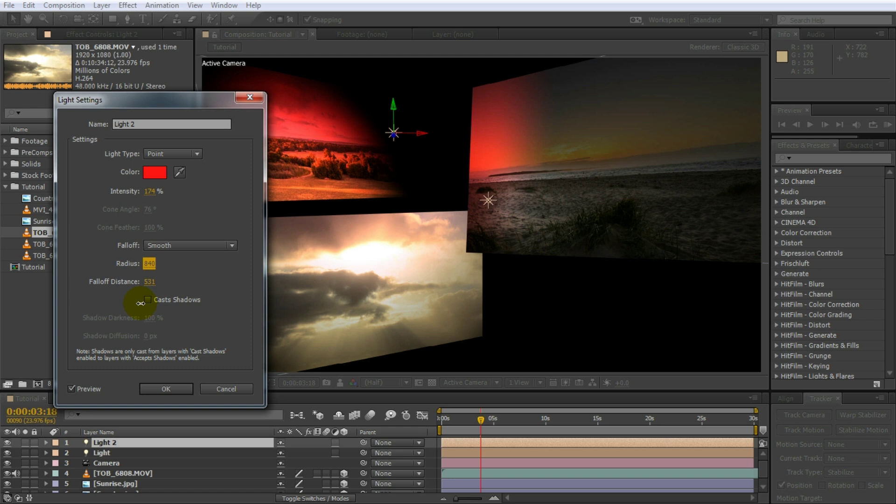
pyautogui.click(178, 389)
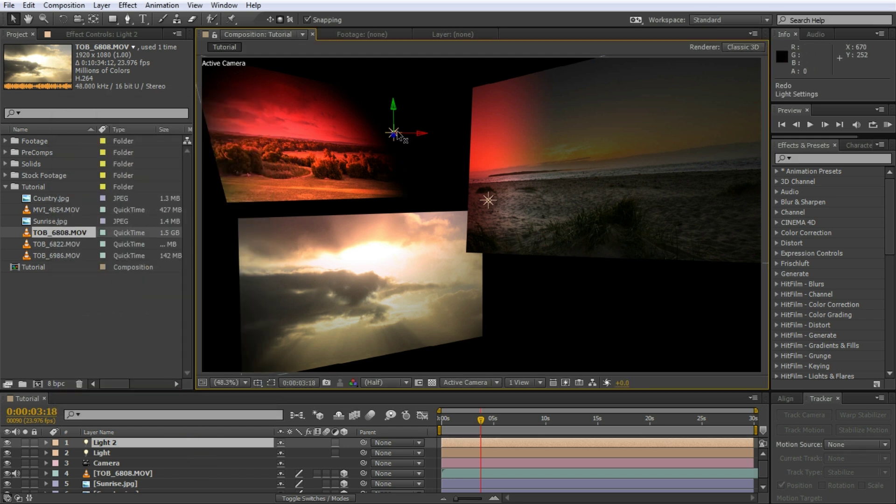
# Step: Reposition Light 2 to about 536.6, -14.3, 2405.7 and move the playhead to 0:00:14:05
pyautogui.moveTo(391, 109); pyautogui.dragTo(436, 117)
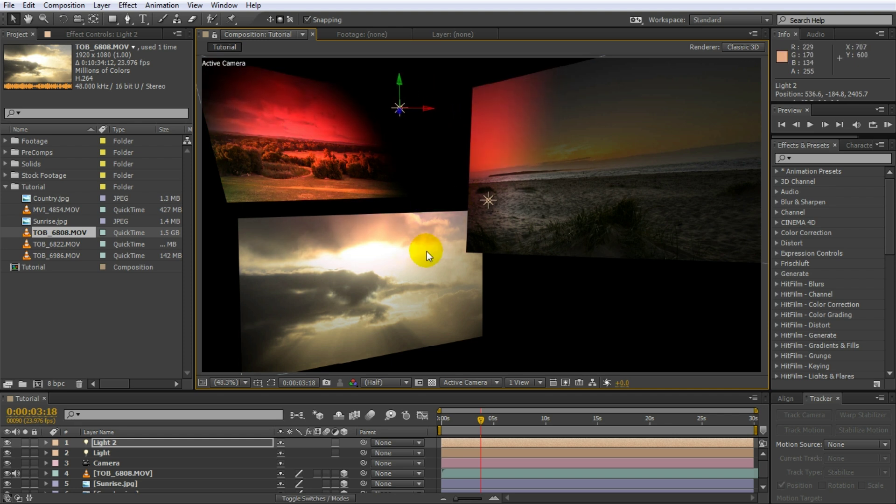
pyautogui.click(506, 419)
pyautogui.click(590, 419)
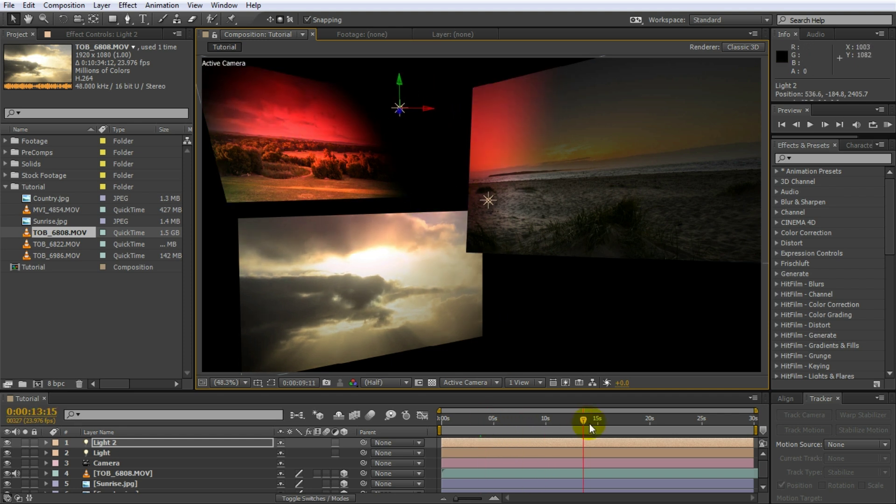
pyautogui.moveTo(401, 87); pyautogui.dragTo(401, 110)
pyautogui.keyDown('ctrl'); pyautogui.click(105, 474); pyautogui.keyUp('ctrl')
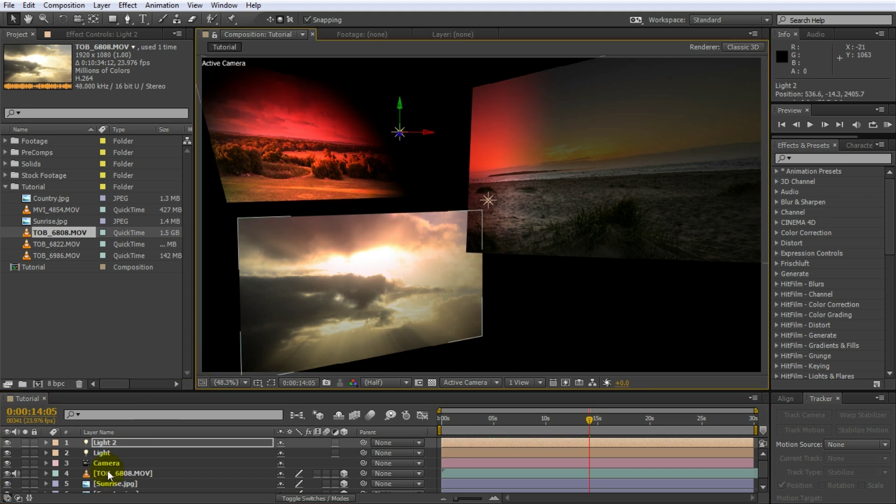
pyautogui.click(490, 308)
pyautogui.click(472, 296)
pyautogui.click(507, 157)
pyautogui.click(343, 252)
pyautogui.click(568, 111)
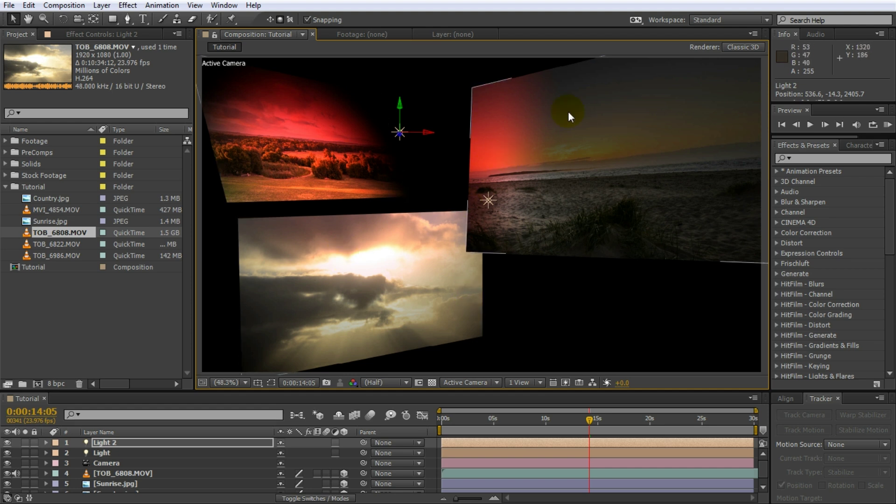
# Step: Select the Sunrise.jpg layer, reveal its Material Options, and enlarge the timeline area to show the whole list
pyautogui.click(696, 123)
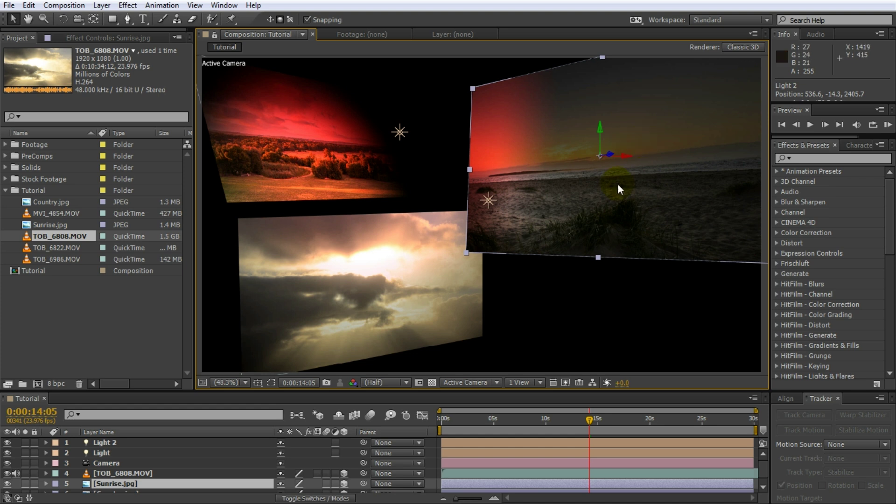
pyautogui.keyDown('ctrl'); pyautogui.click(86, 495); pyautogui.keyUp('ctrl')
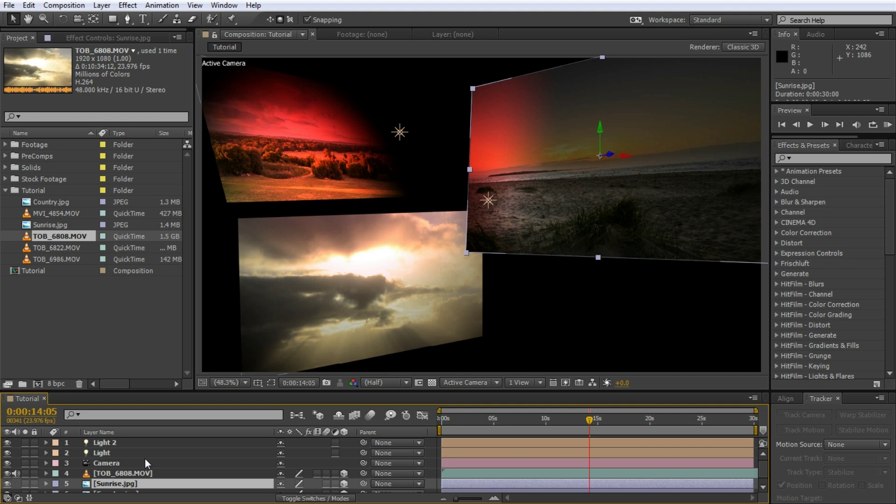
pyautogui.scroll(-1, 117, 472)
pyautogui.keyDown('ctrl'); pyautogui.click(122, 486); pyautogui.keyUp('ctrl')
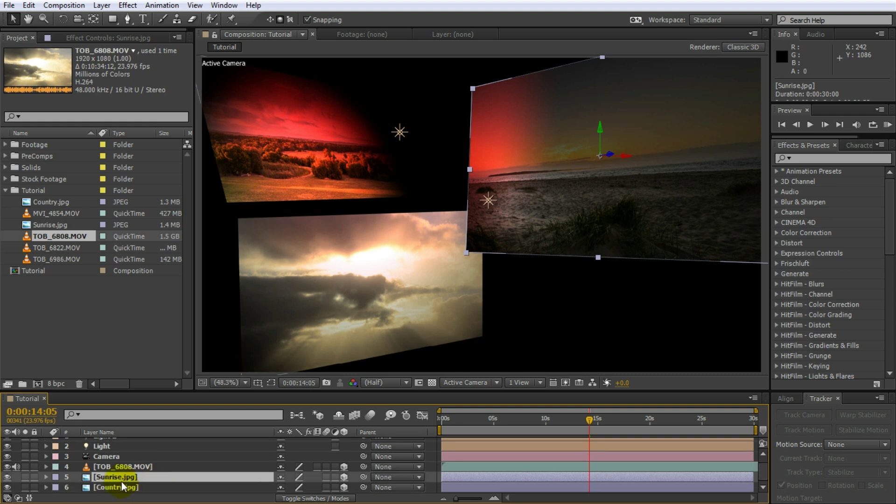
pyautogui.press('a')
pyautogui.press('a')
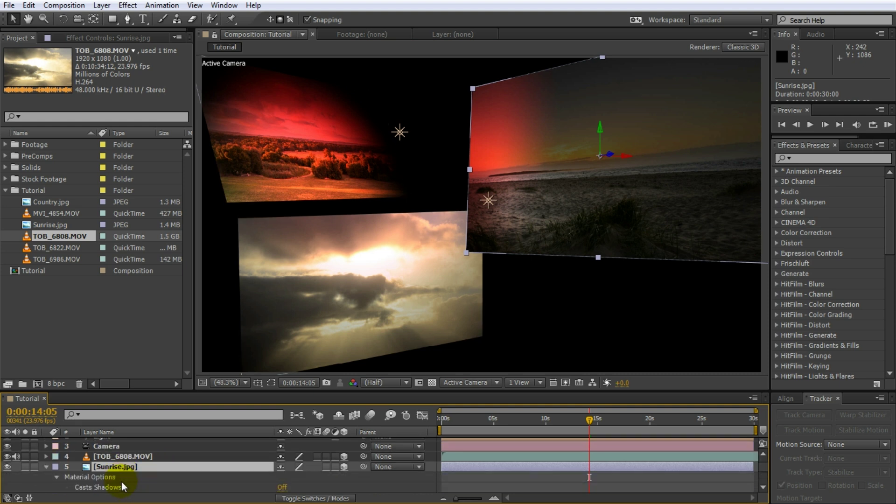
pyautogui.scroll(-2, 145, 463)
pyautogui.moveTo(184, 391); pyautogui.dragTo(190, 334)
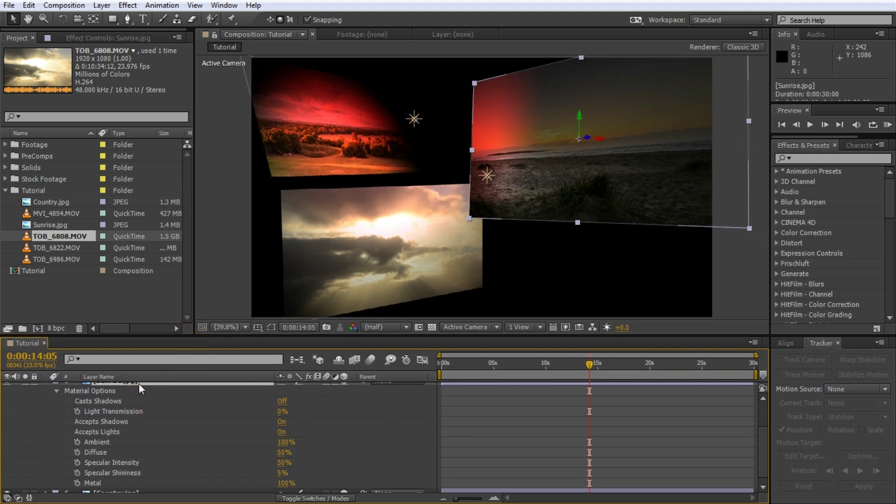
# Step: Turn off Accepts Lights in the Material Options of the Sunrise.jpg layer
pyautogui.scroll(2, 150, 422)
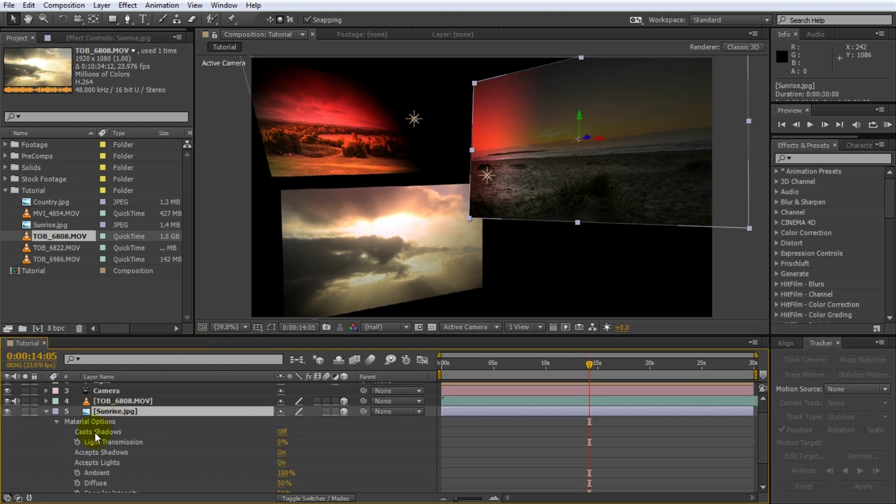
pyautogui.scroll(-2, 168, 438)
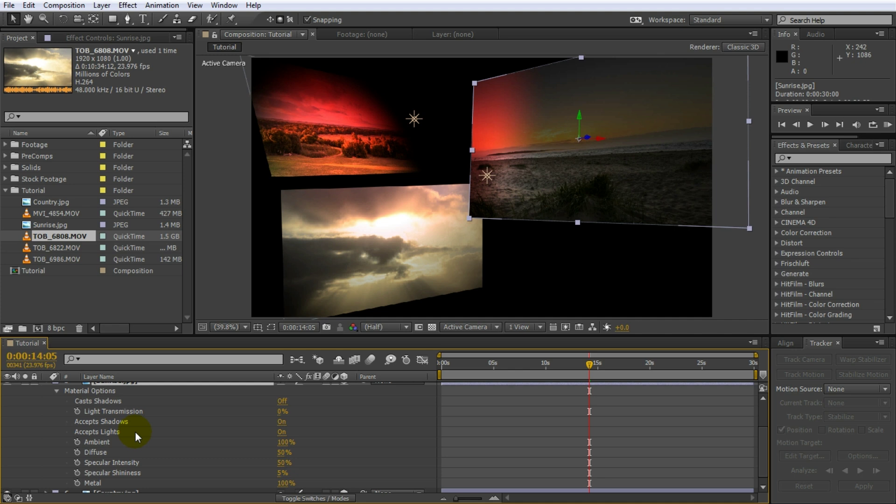
pyautogui.click(103, 432)
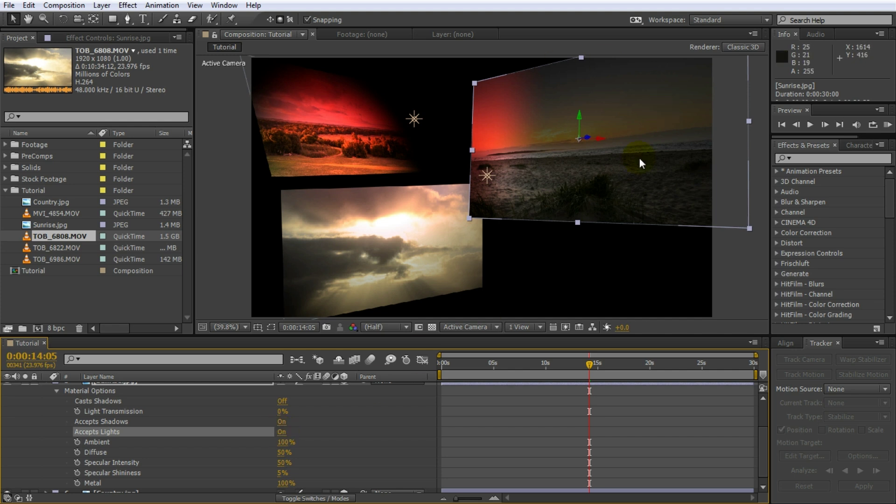
pyautogui.click(282, 433)
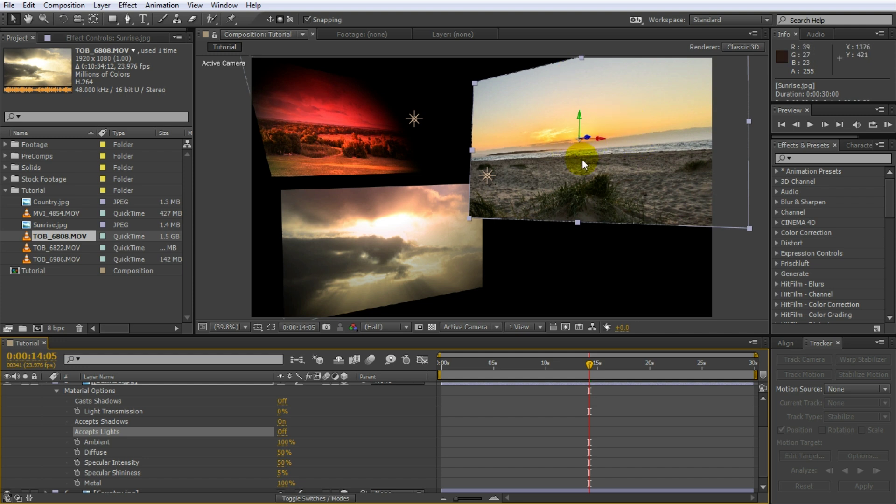
# Step: Deselect the Sunrise.jpg layer and scrub the timeline to 0:00:04:19 to check the photo without lighting
pyautogui.click(488, 177)
pyautogui.click(510, 408)
pyautogui.moveTo(461, 361); pyautogui.dragTo(491, 365)
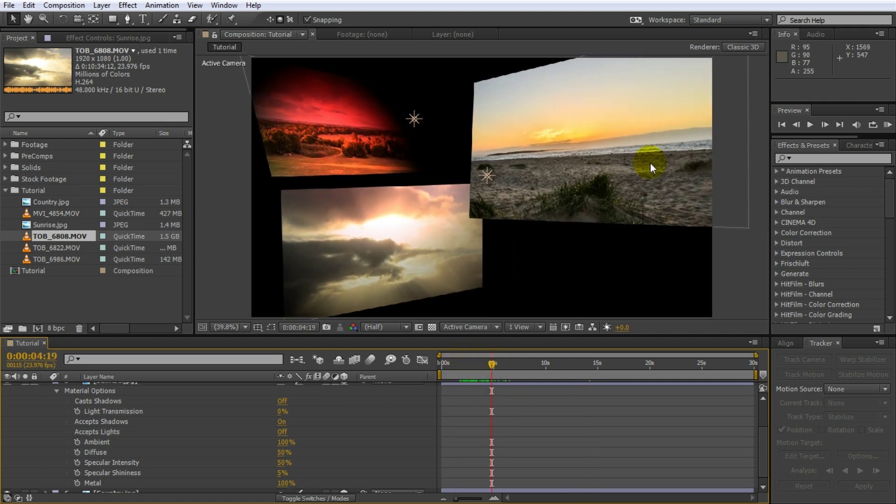